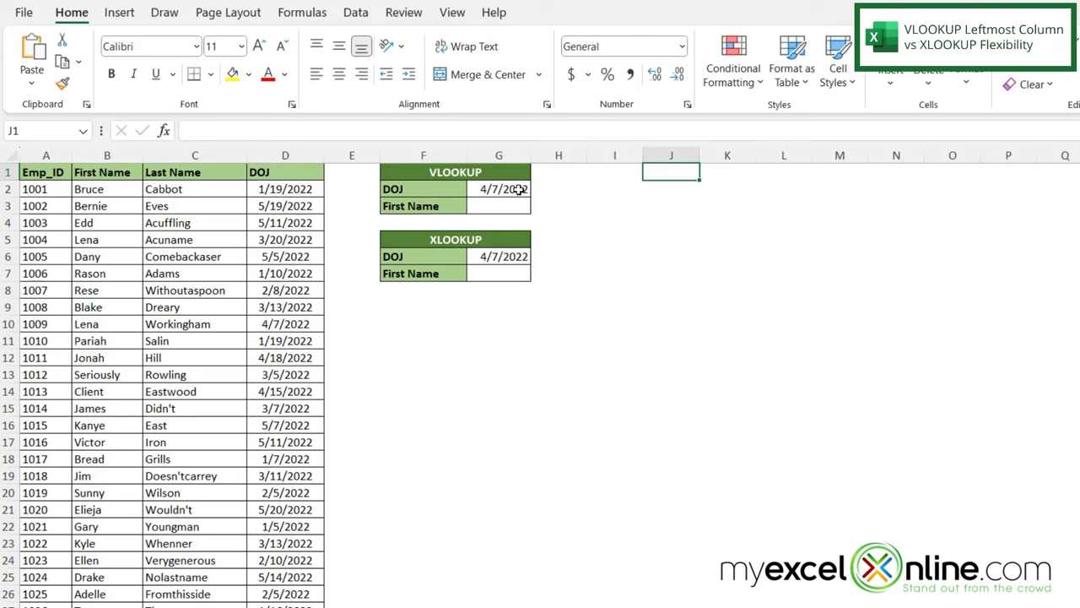
Step: Start =VLOOKUP(G2,A:D, in G3, using the G2 date of join and columns A to D
left_click(500, 205)
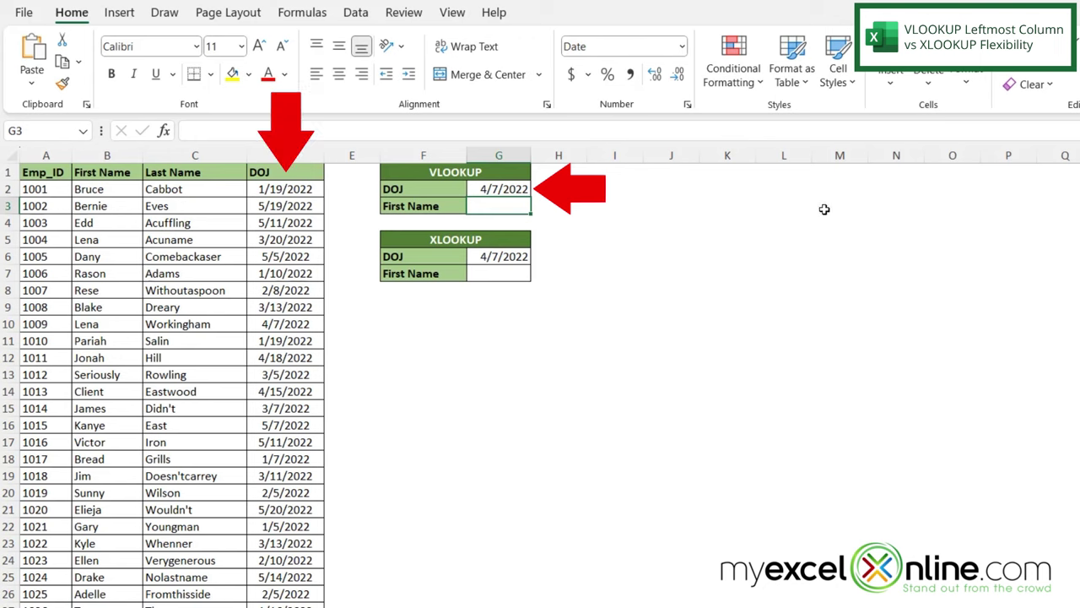
type("=vl")
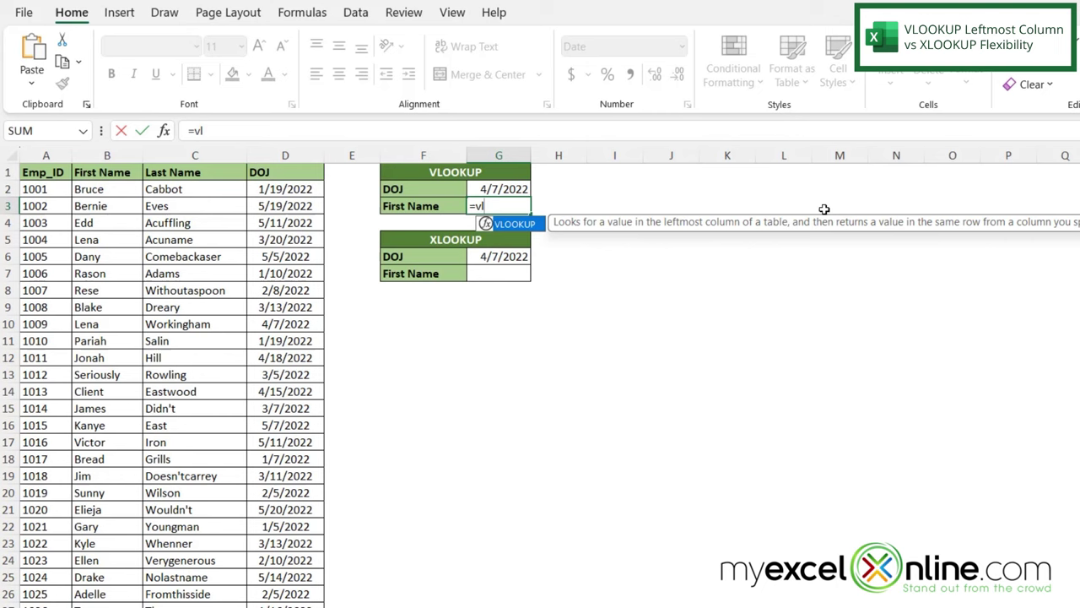
type("ookup(")
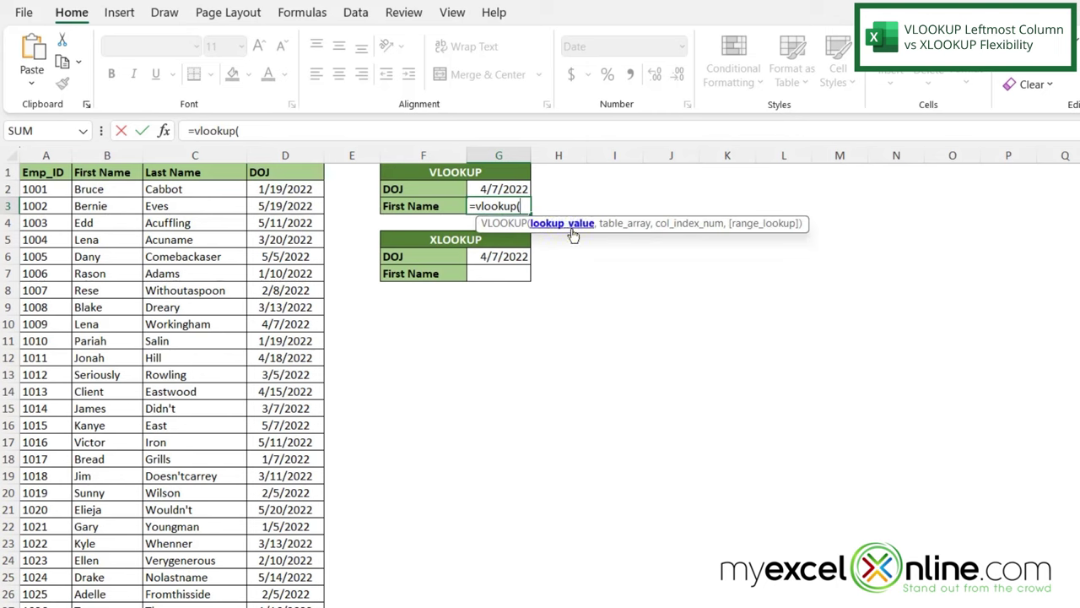
left_click(486, 187)
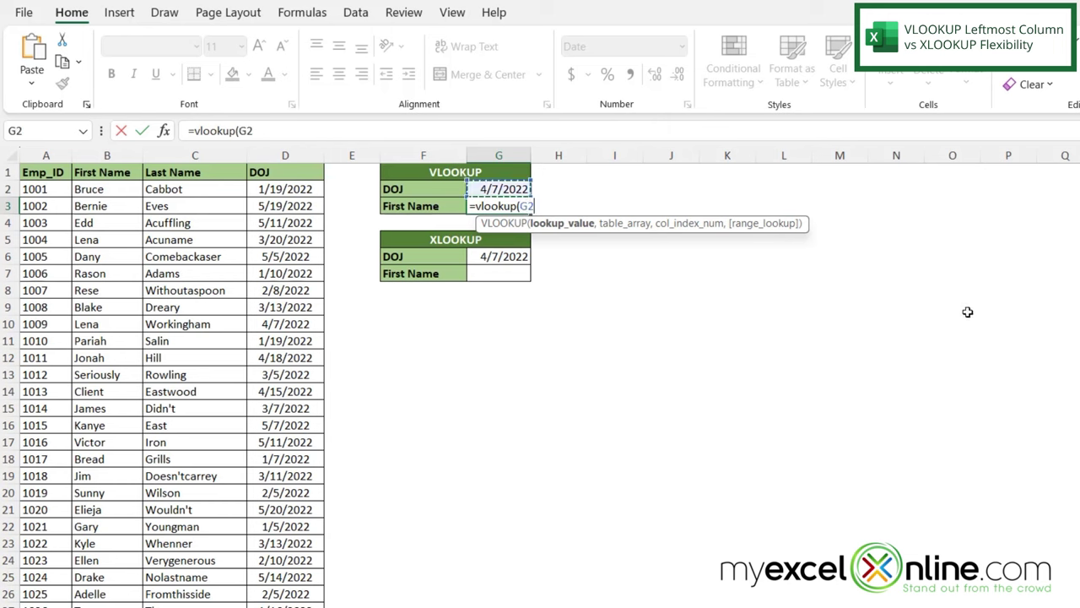
type(",")
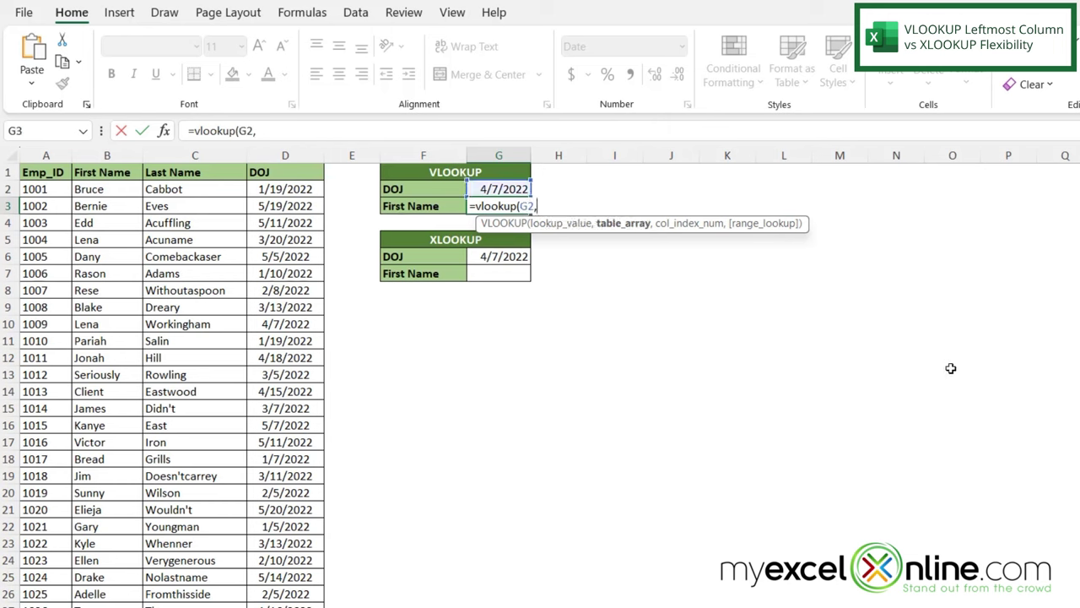
left_click_drag(46, 155, 284, 151)
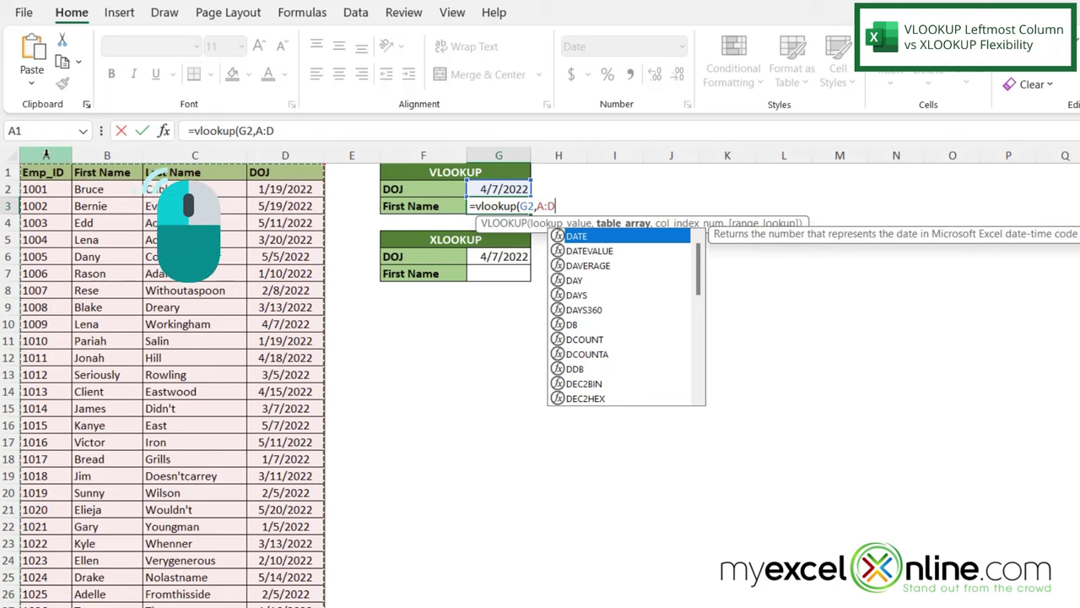
left_click_drag(47, 155, 250, 152)
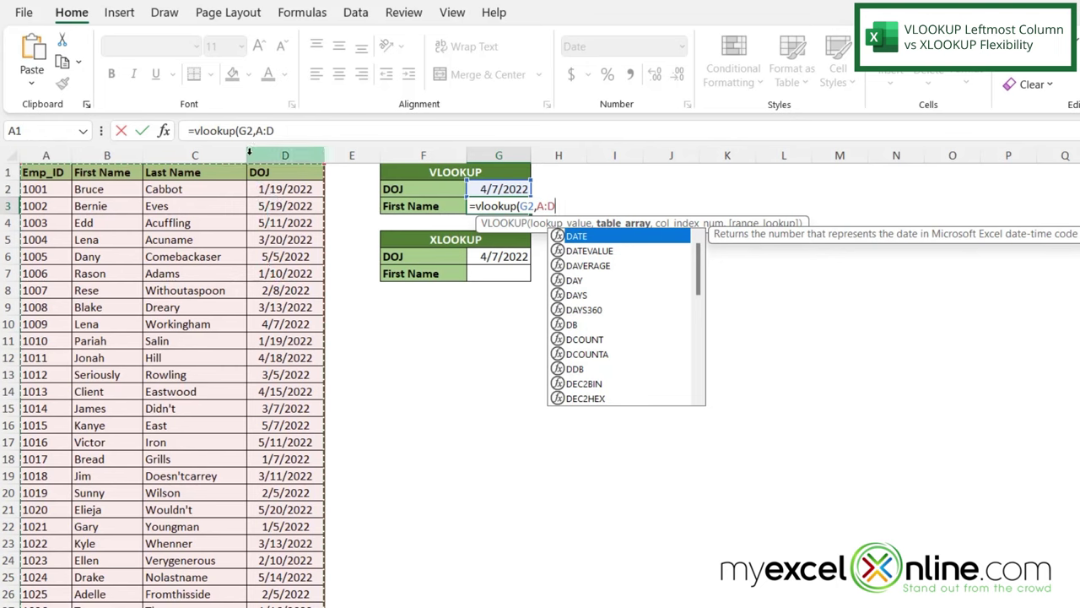
Step: Commit =VLOOKUP(G2,A:D,) in G3, which returns #VALUE! instead of a first name
type(",")
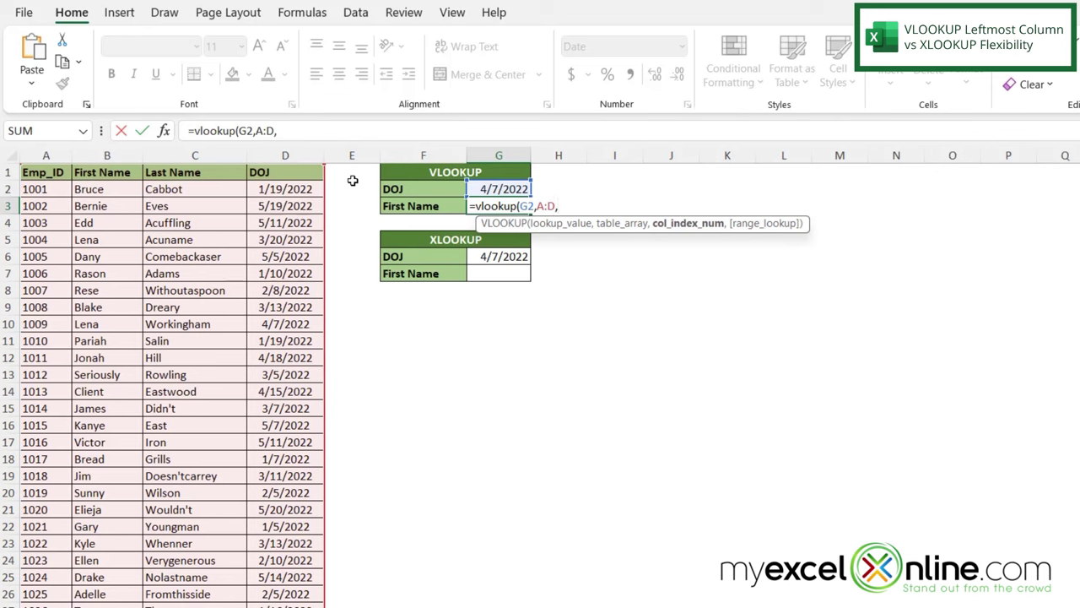
key("Return")
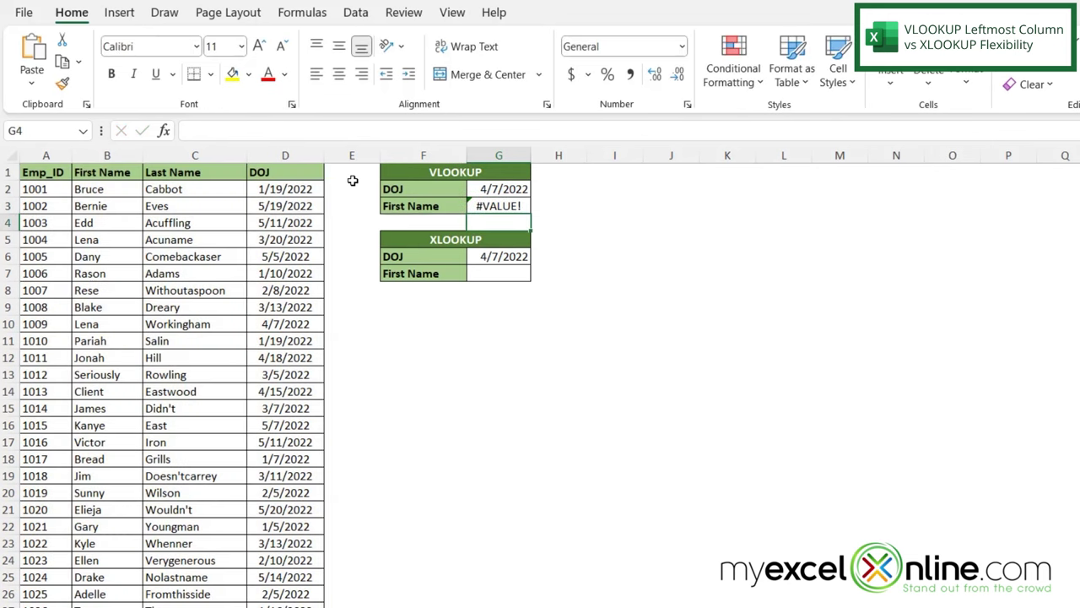
left_click(530, 212)
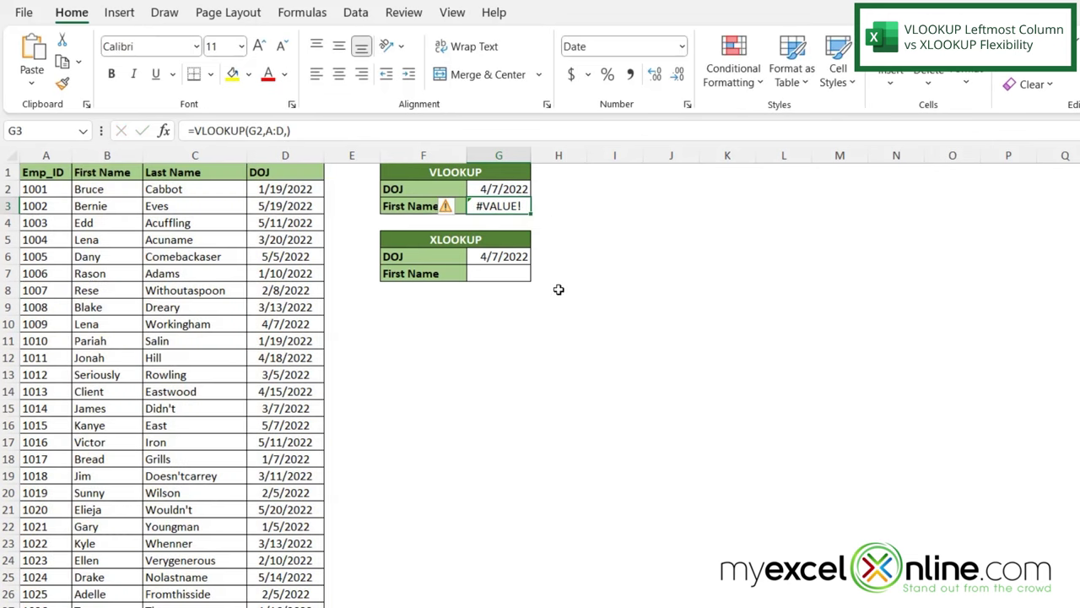
Step: Enter =xlookup(G6,D:D,B:B) in G7, returning Lena for the 4/7/2022 date of join
left_click(479, 278)
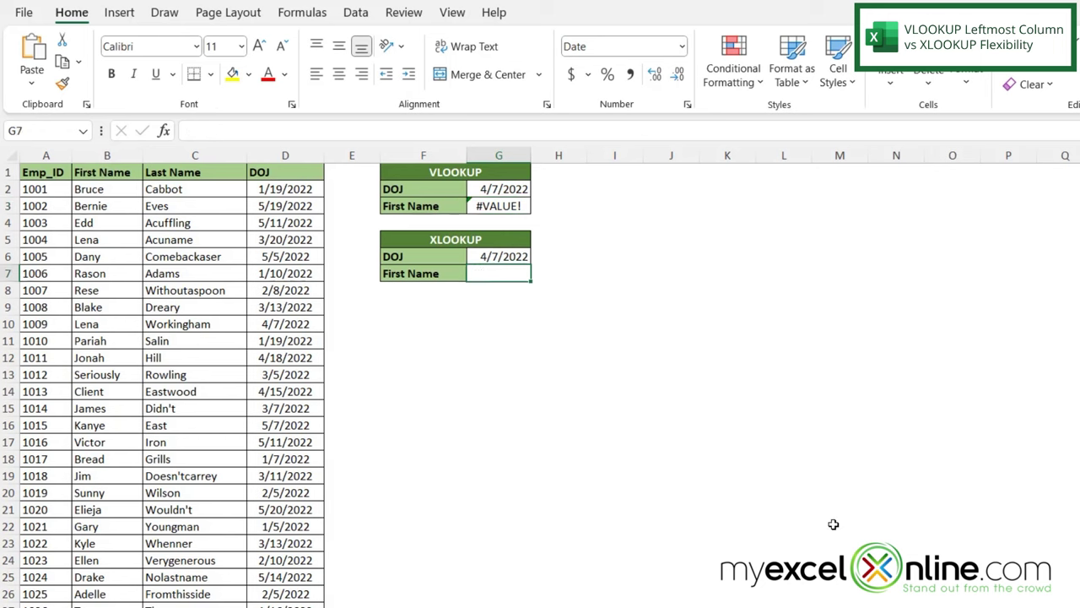
type("=")
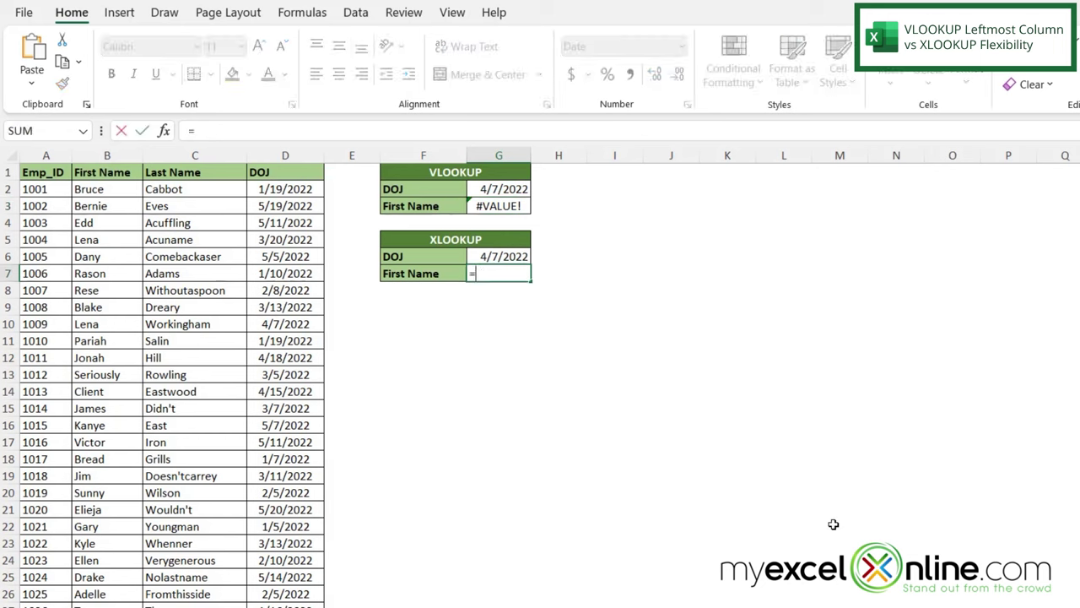
type("xlookup(")
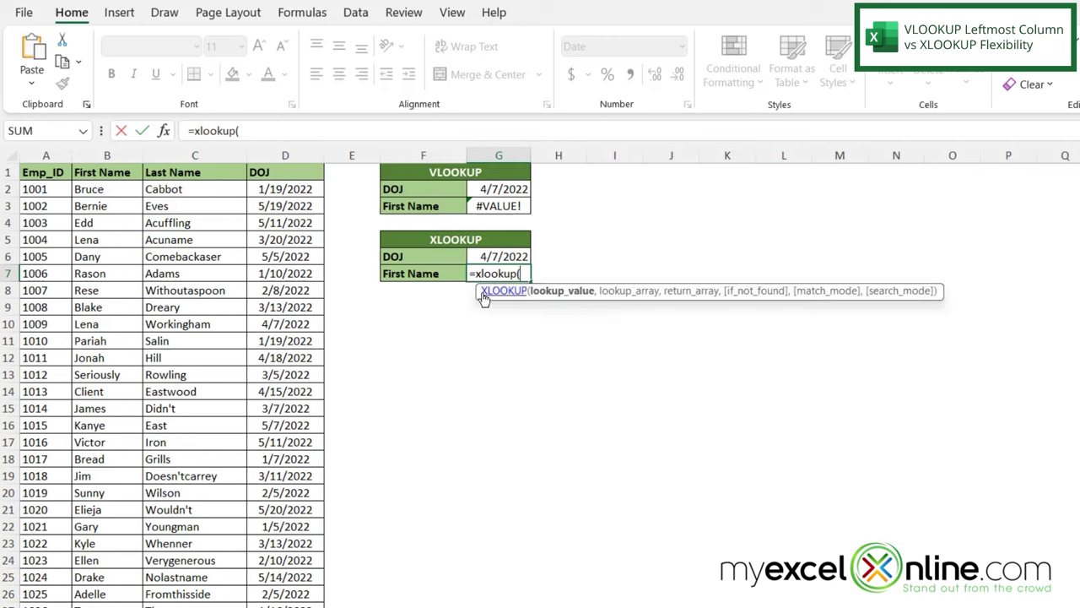
left_click(488, 263)
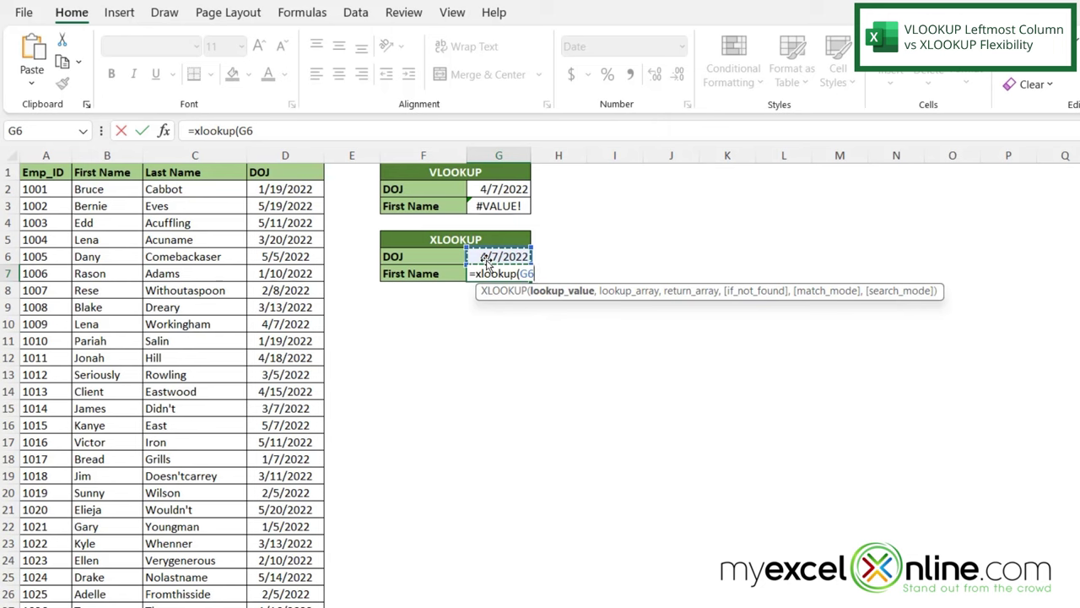
type(",")
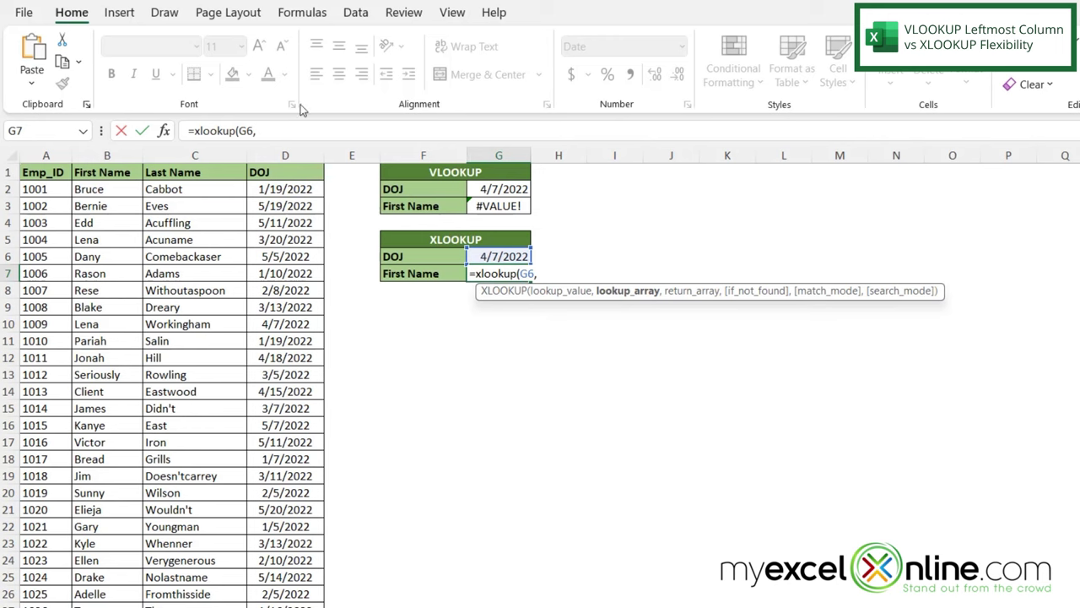
left_click(266, 152)
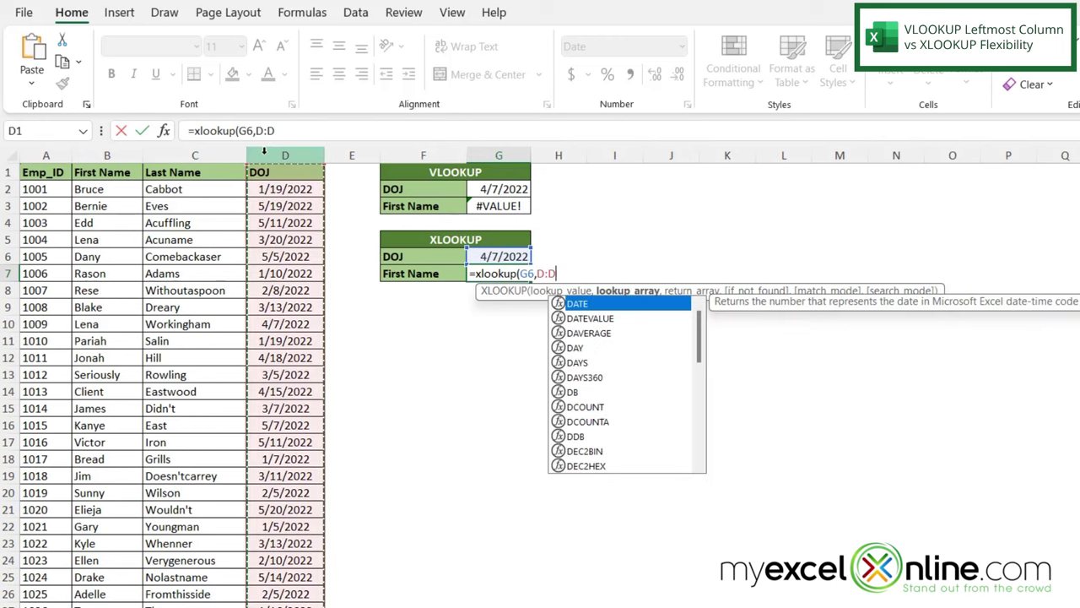
type(",")
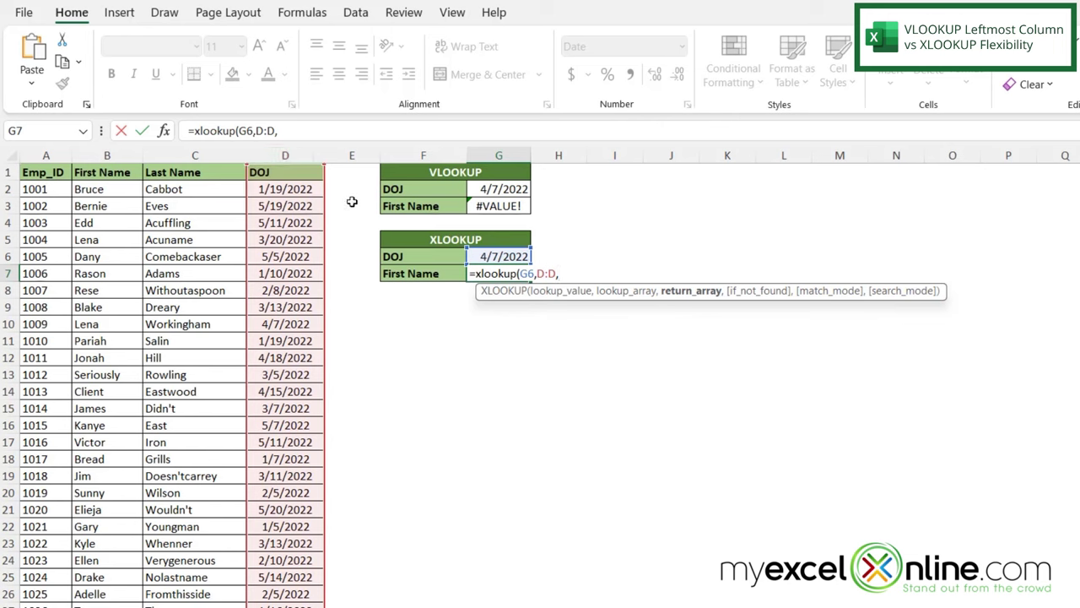
left_click(109, 158)
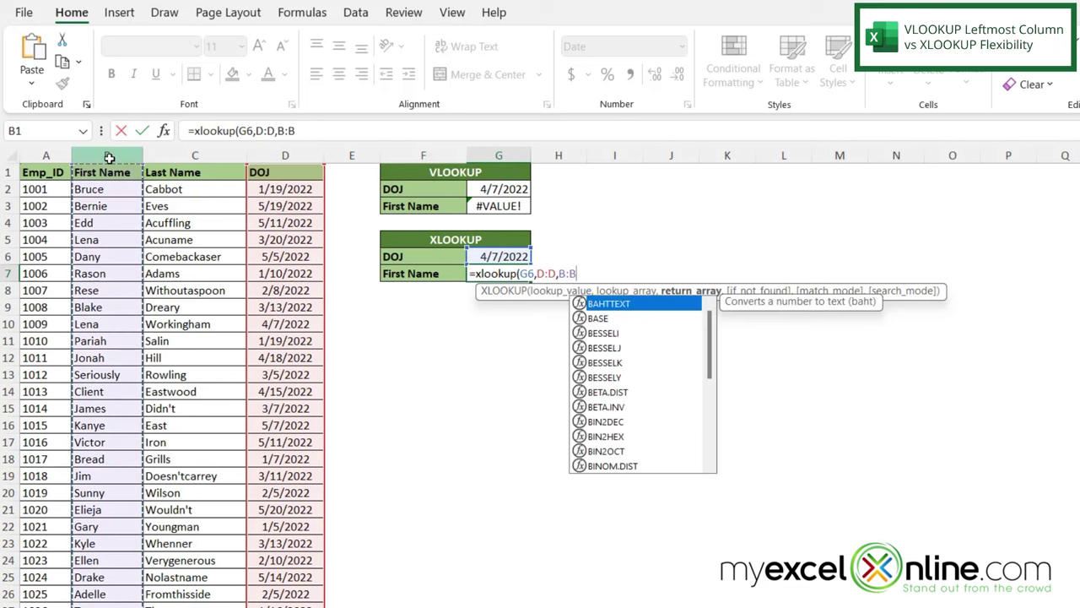
key("Return")
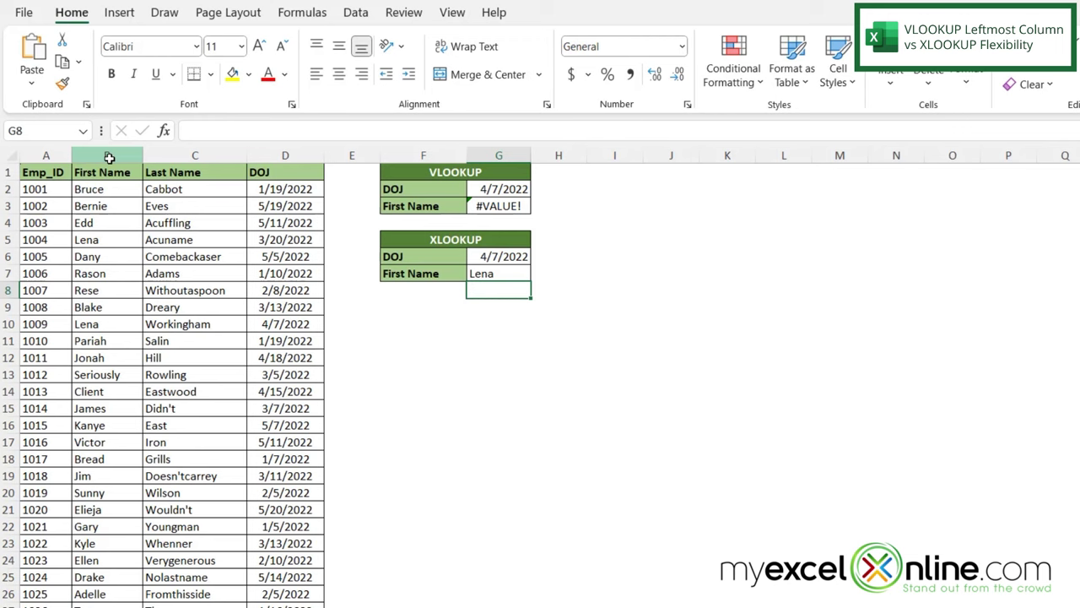
Step: Verify that D10 holds 4/7/2022 and B10 holds the matching name Lena
left_click(283, 326)
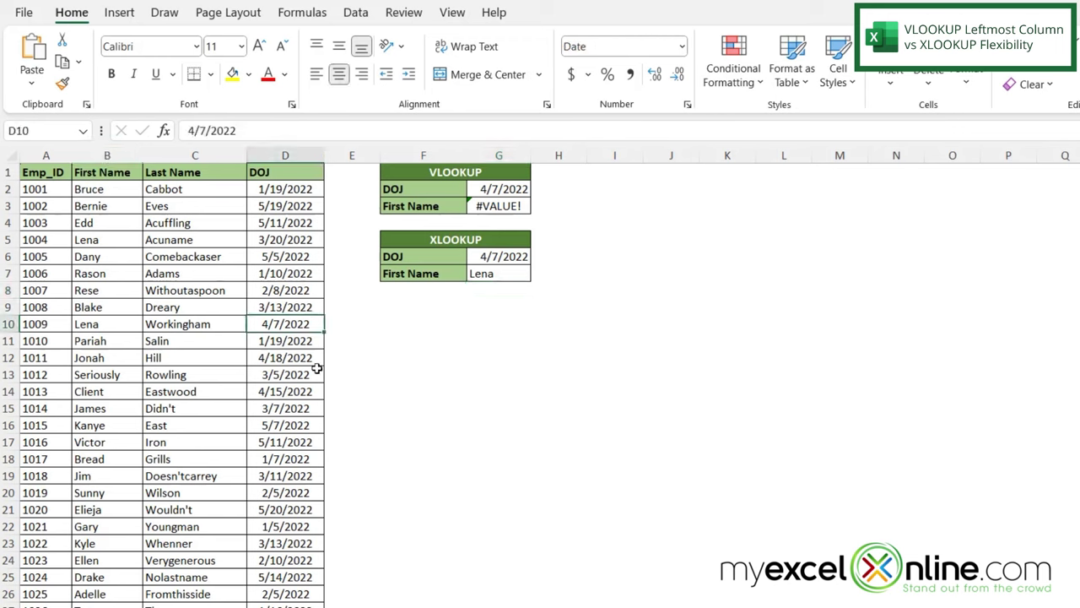
left_click(110, 324)
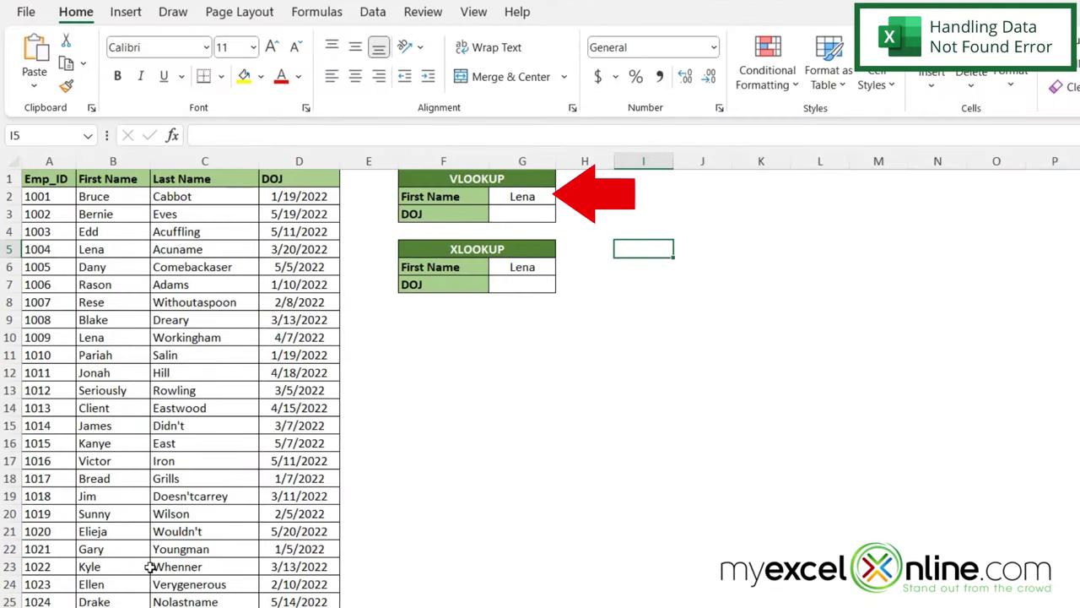
Step: Enter =VLOOKUP(G2,B:D,3,FALSE) in G3 so it returns Lena's DOJ 3/20/2022
left_click(522, 214)
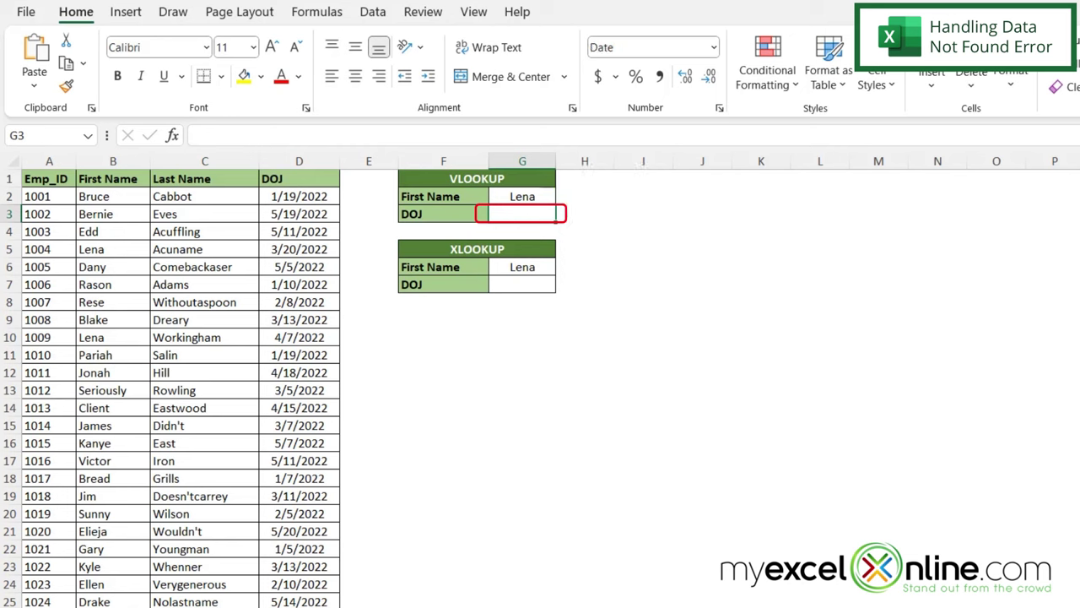
type("=vl")
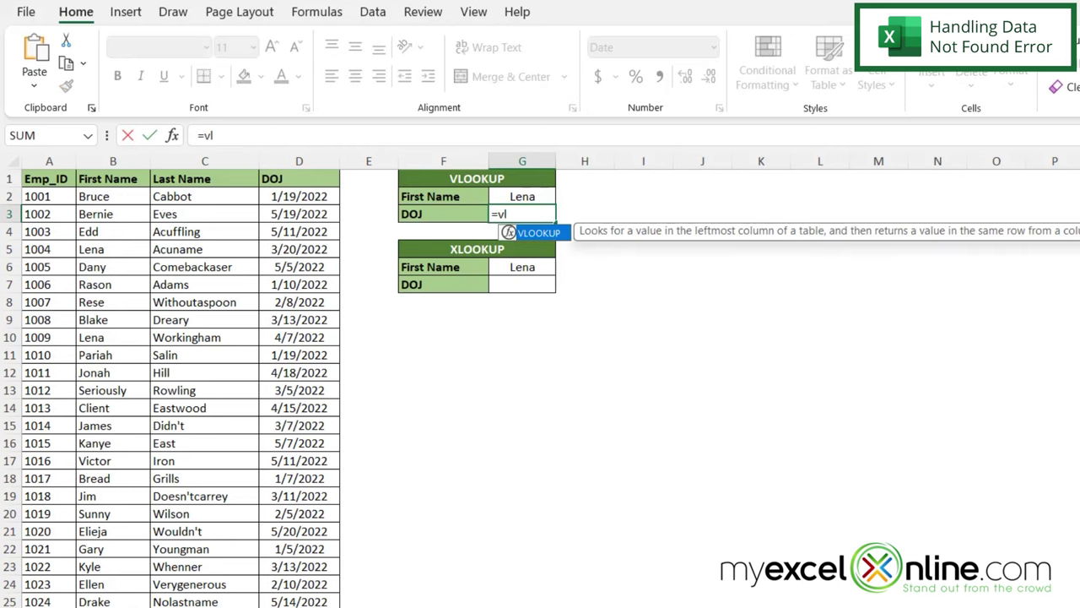
type("ookup(")
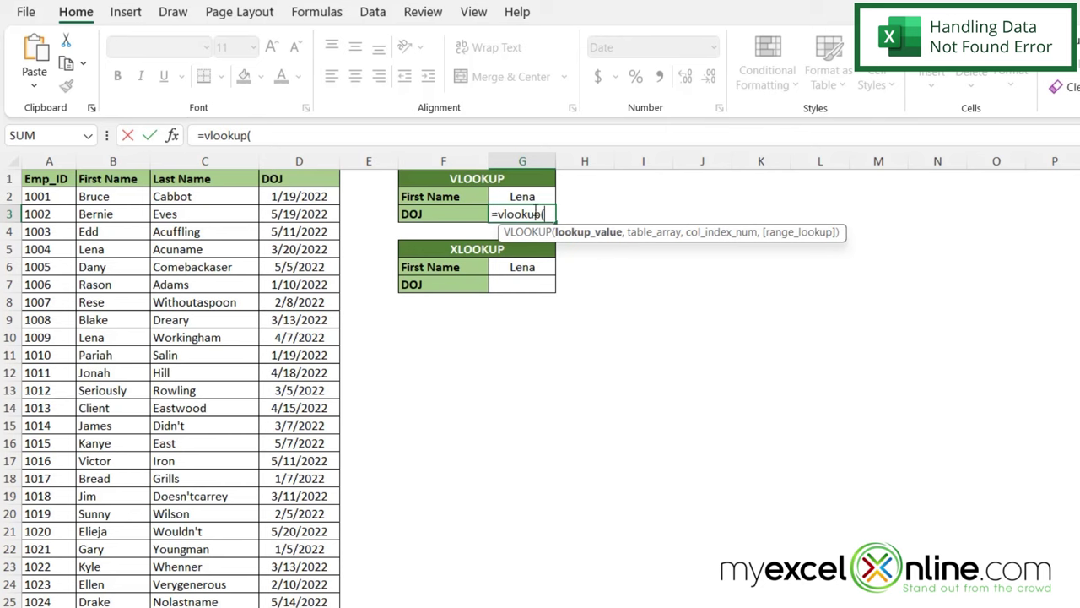
left_click(514, 196)
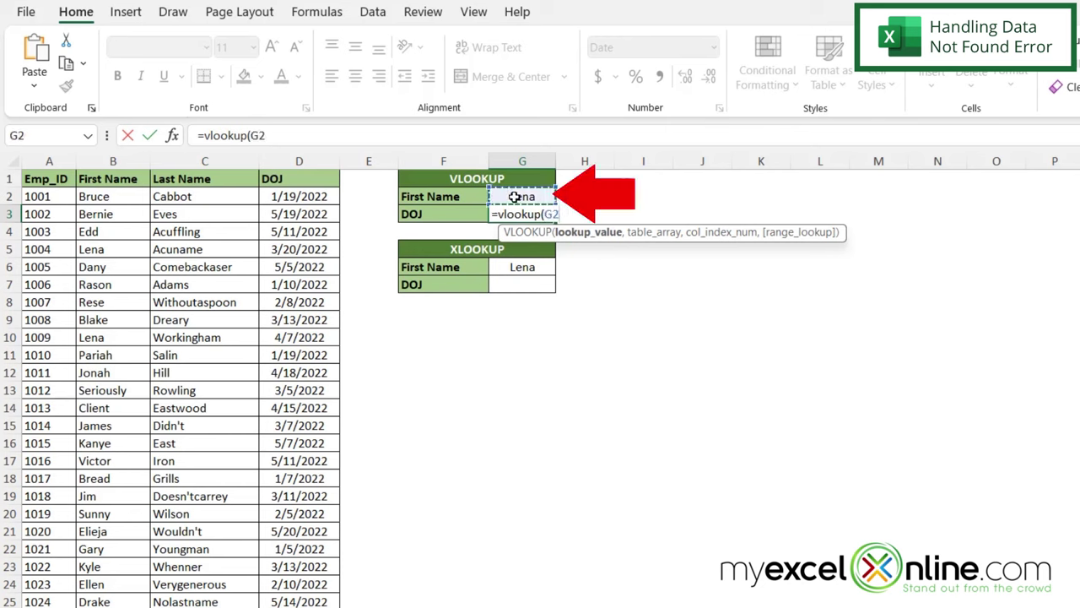
type(",")
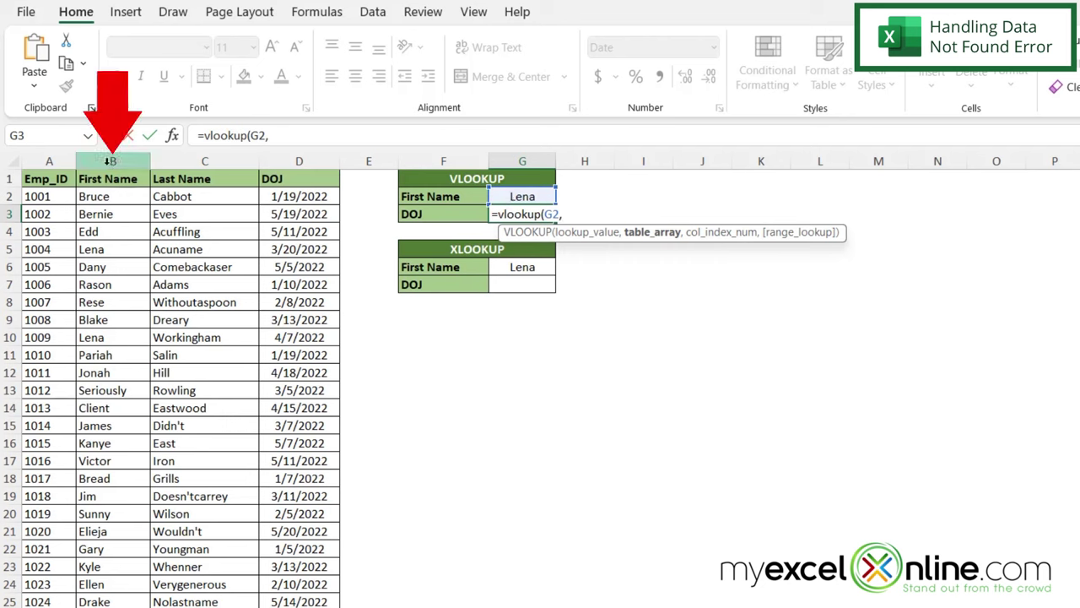
left_click_drag(111, 161, 308, 161)
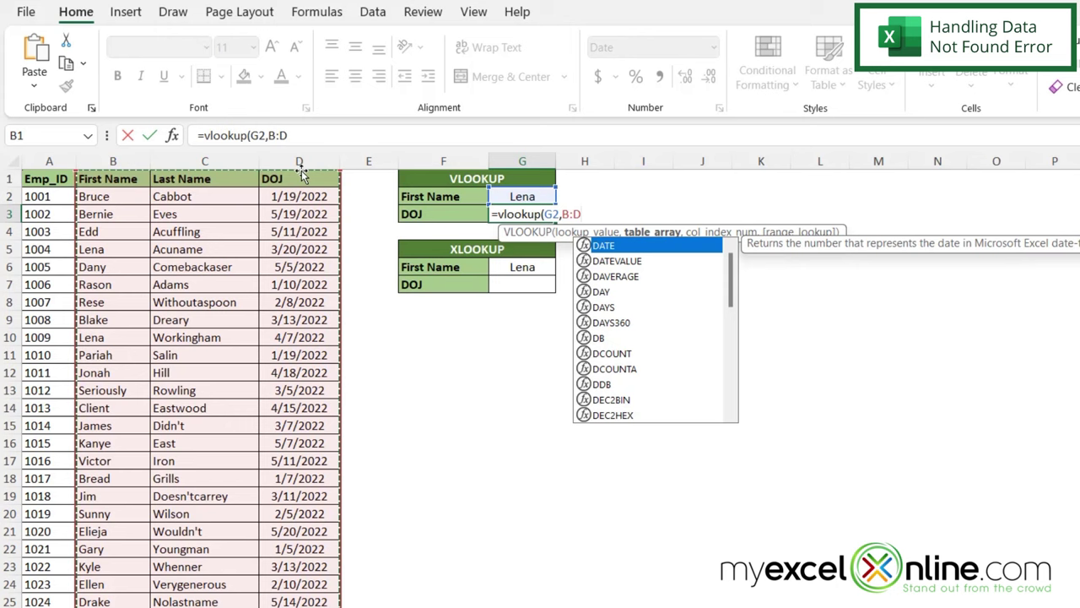
type(",")
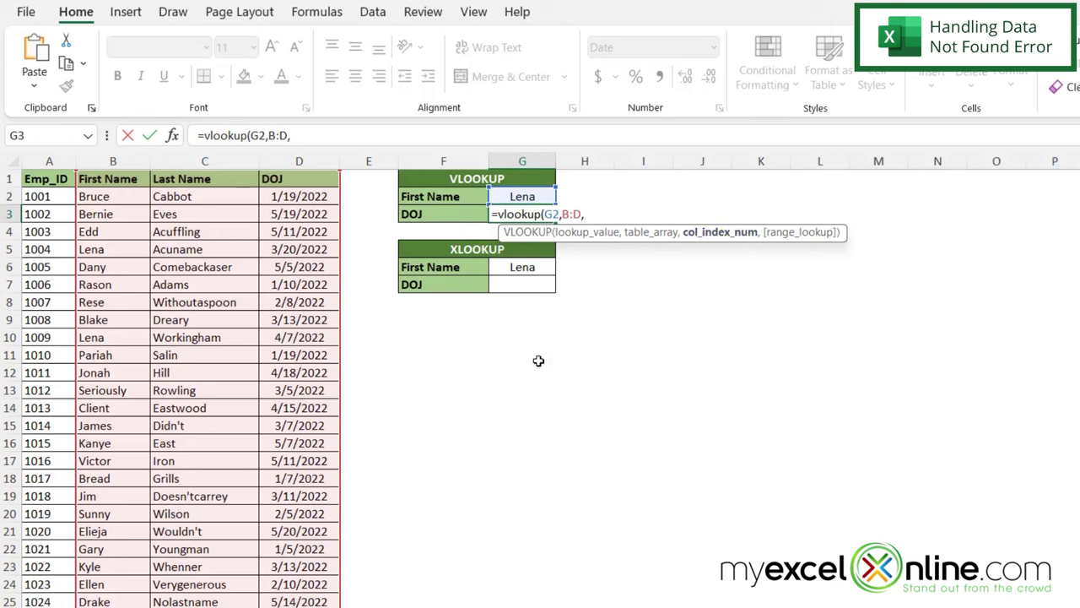
left_click(301, 135)
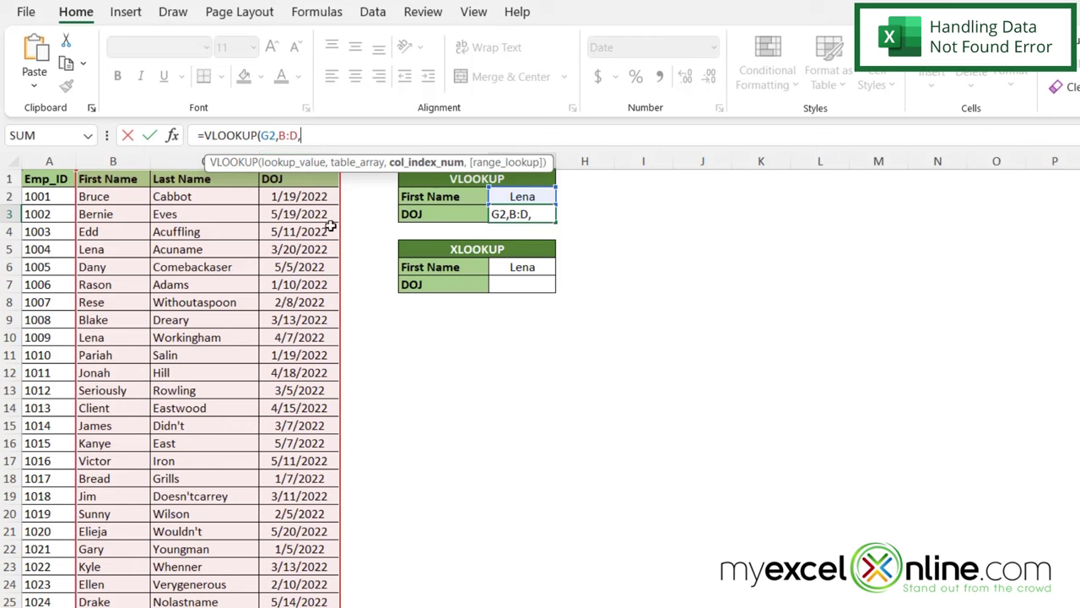
type("3,")
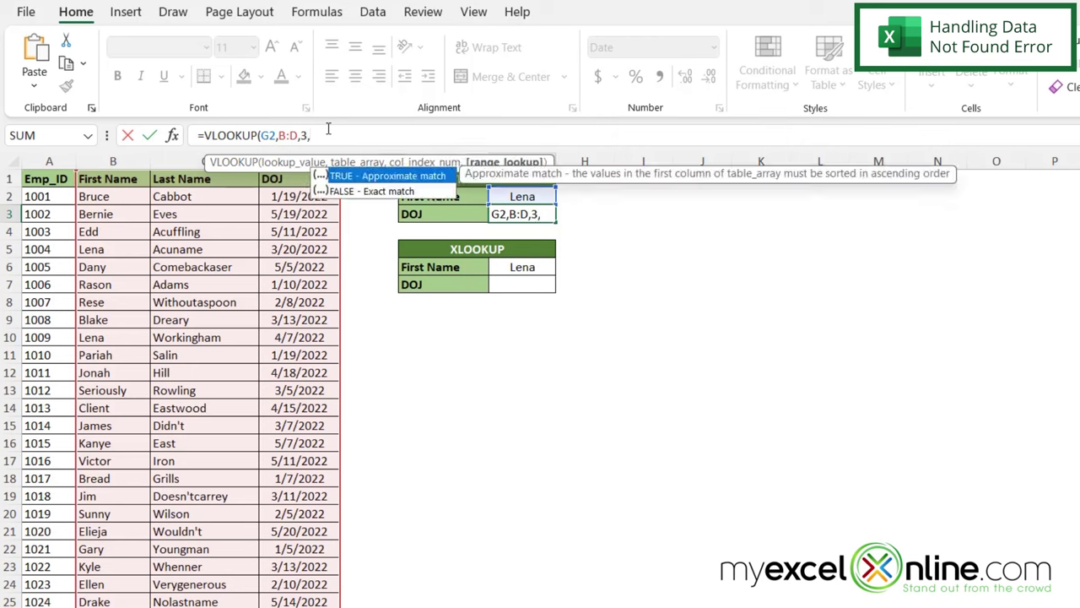
key("Down")
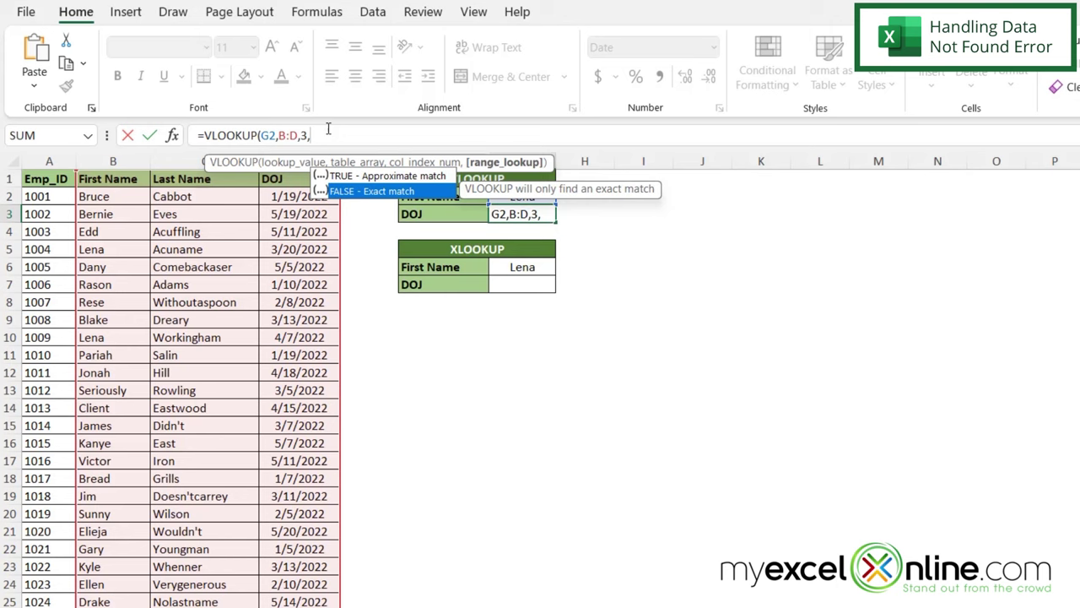
key("Return")
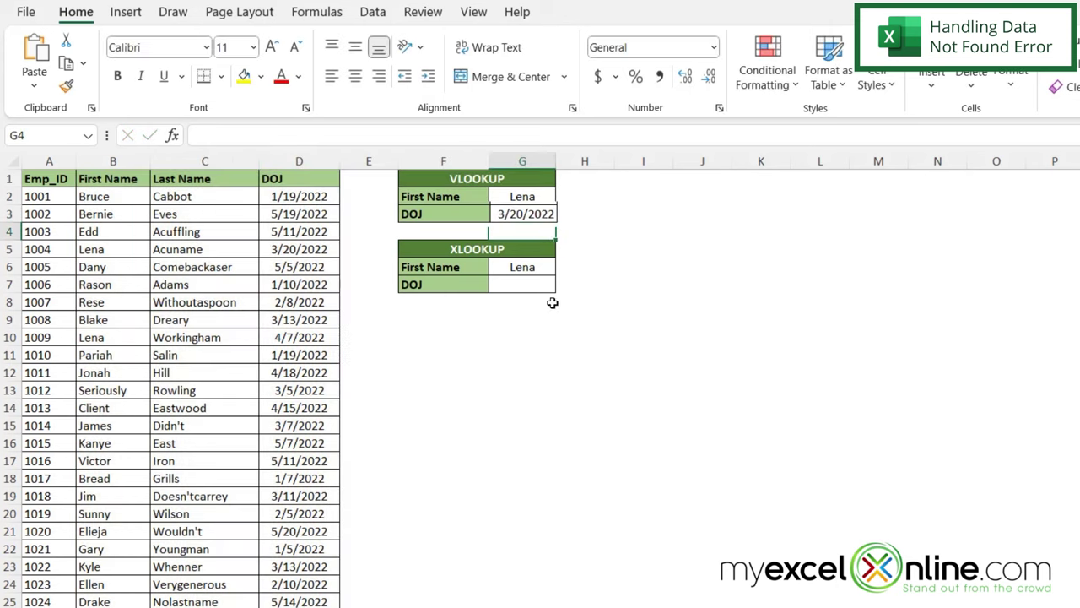
Step: Enter =xlookup(G6,B:B,D:D) in G7, returning 3/20/2022 for Lena
left_click(517, 284)
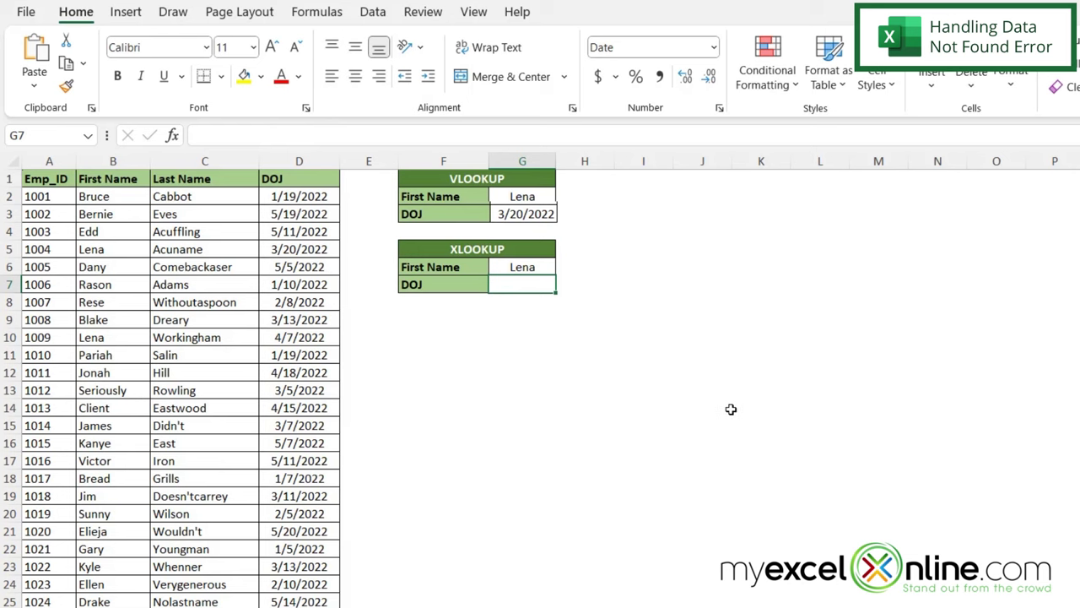
type("=xloo")
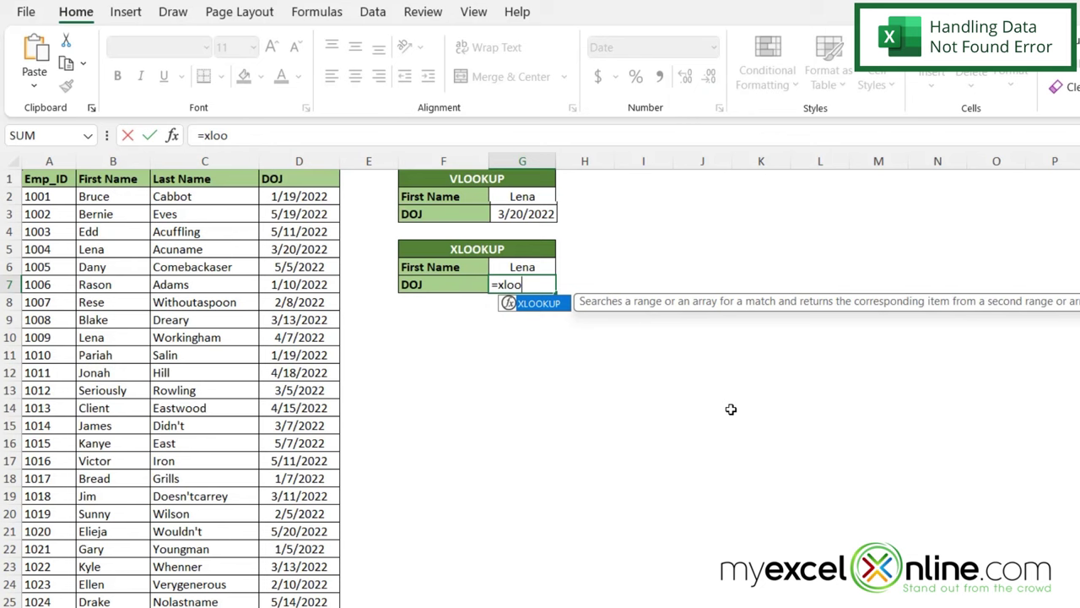
type("kup(")
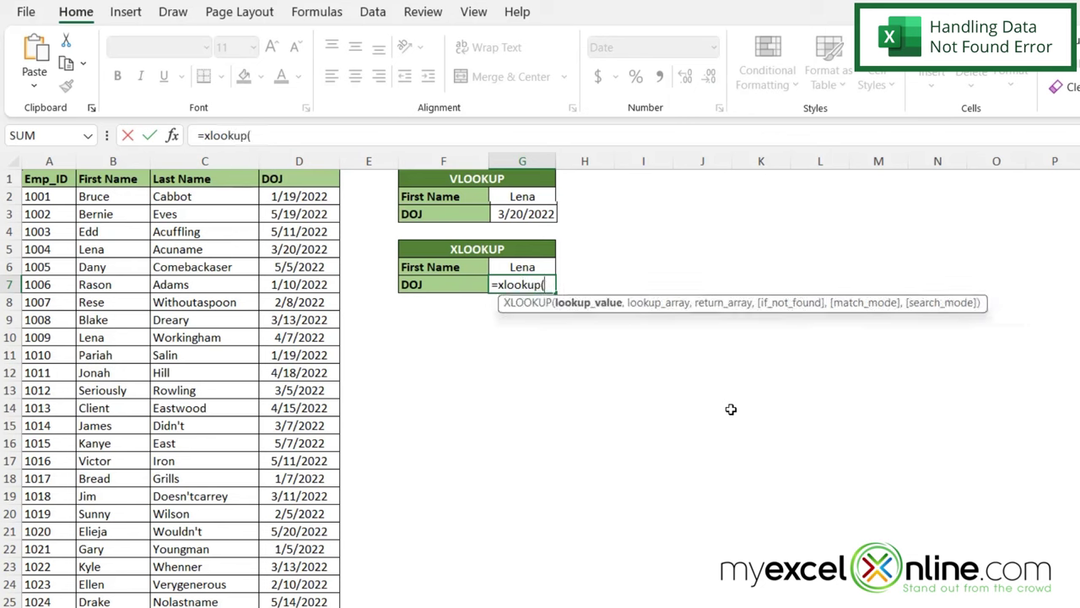
left_click(522, 266)
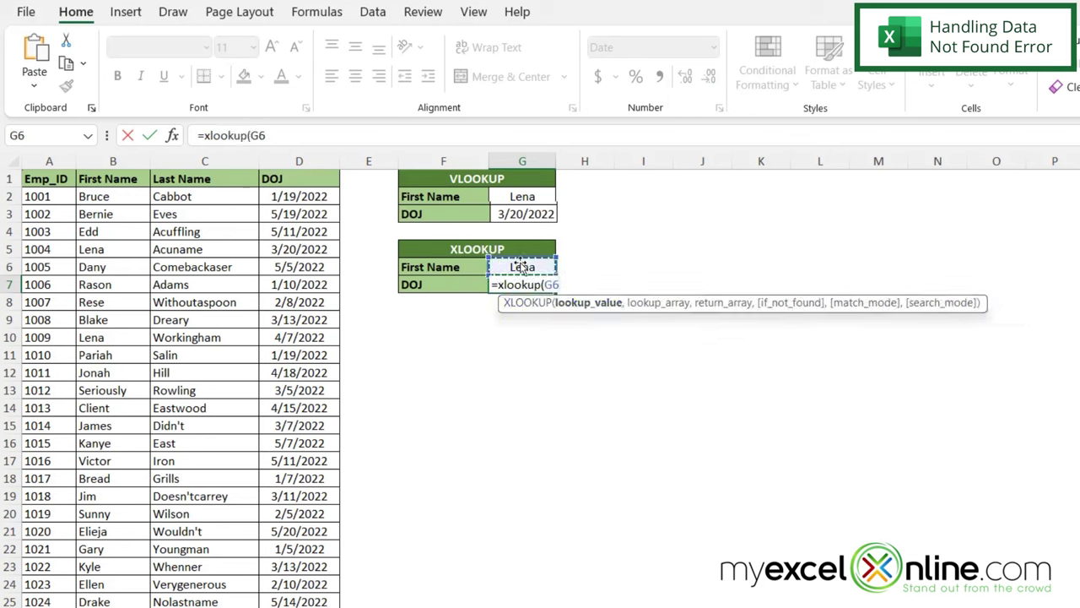
type(",")
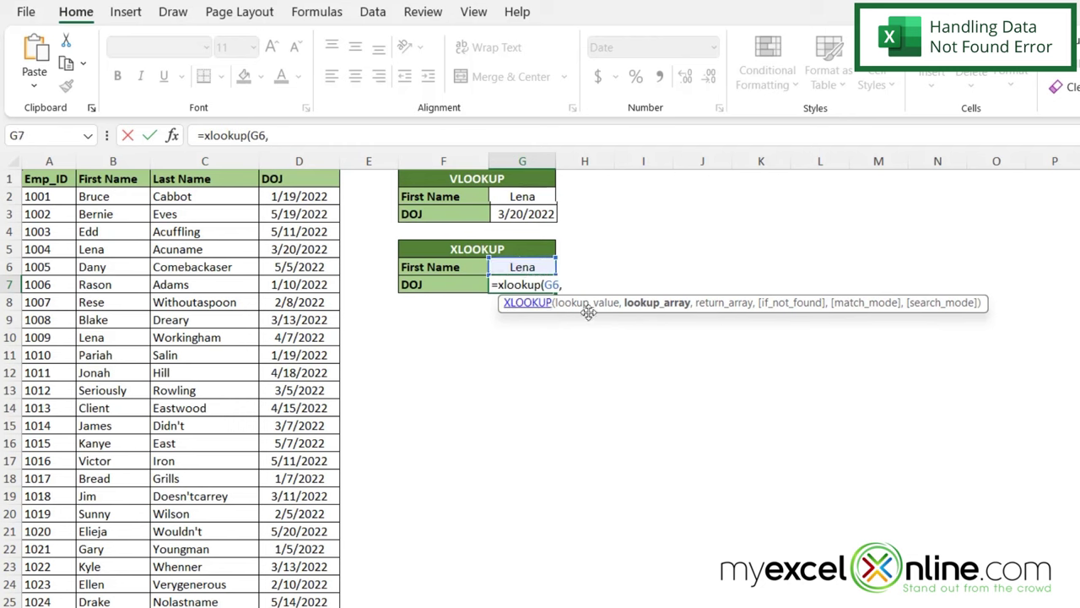
left_click(97, 162)
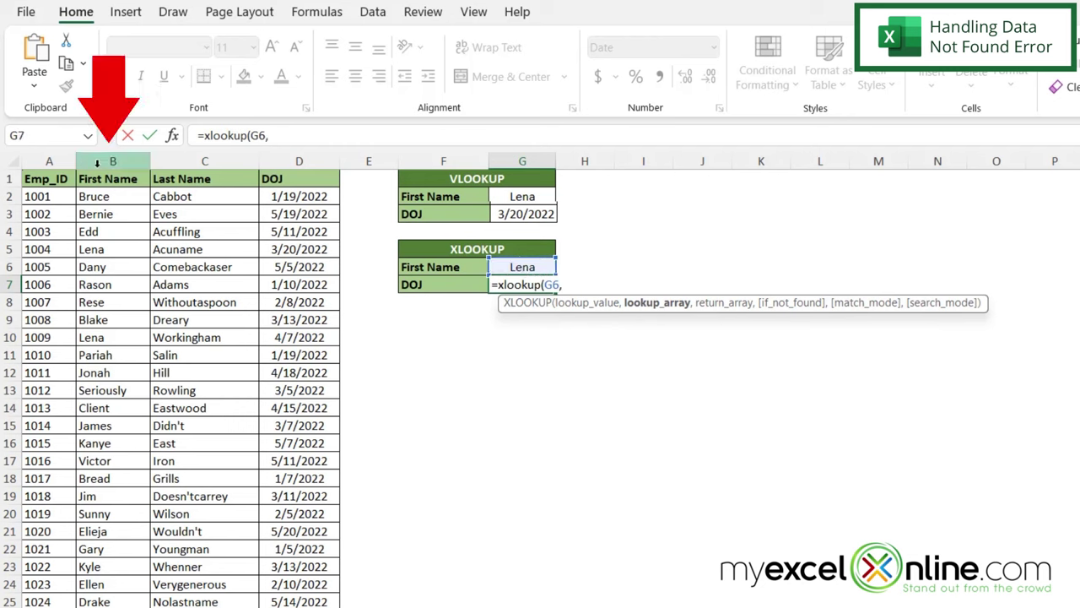
type(",")
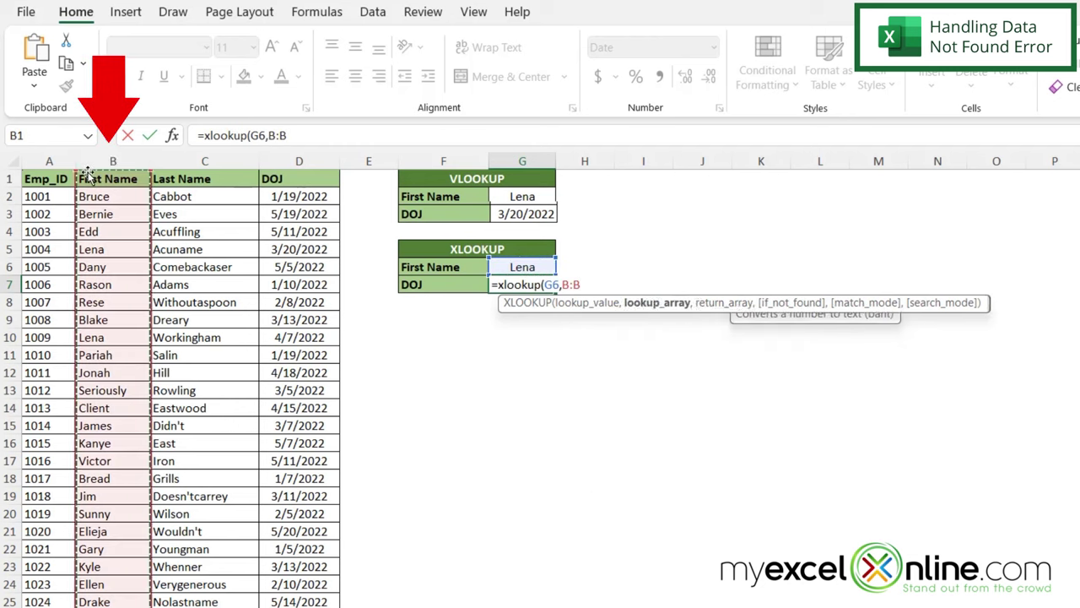
left_click(275, 162)
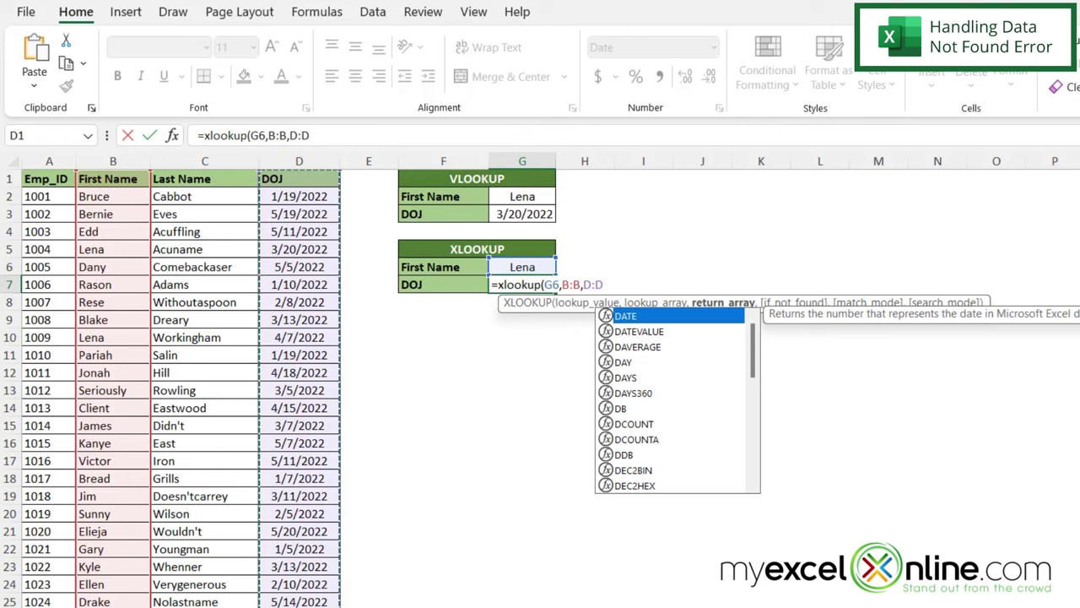
type(")")
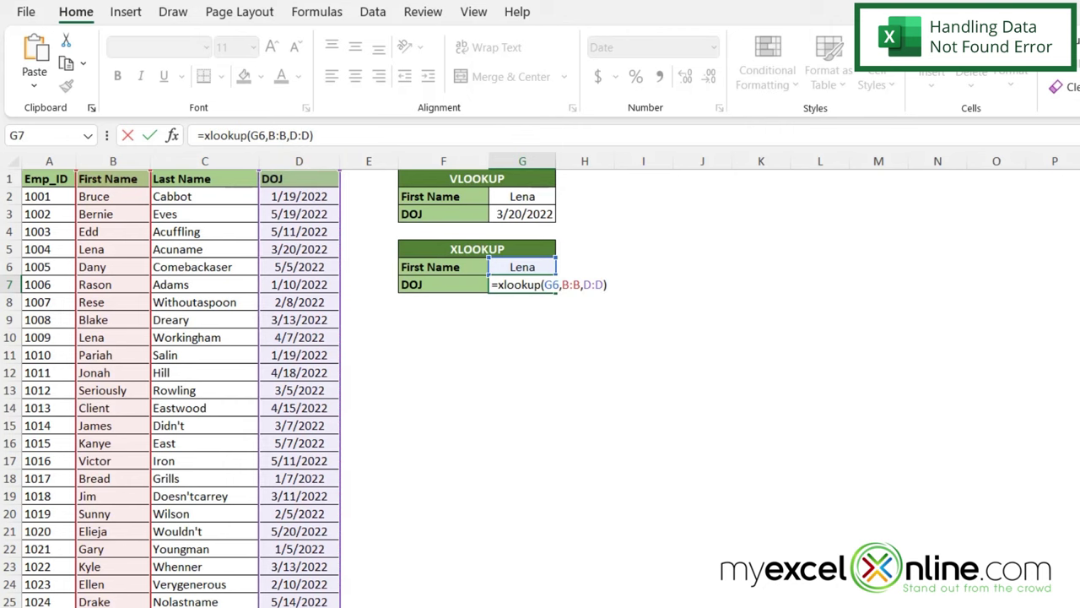
key("Return")
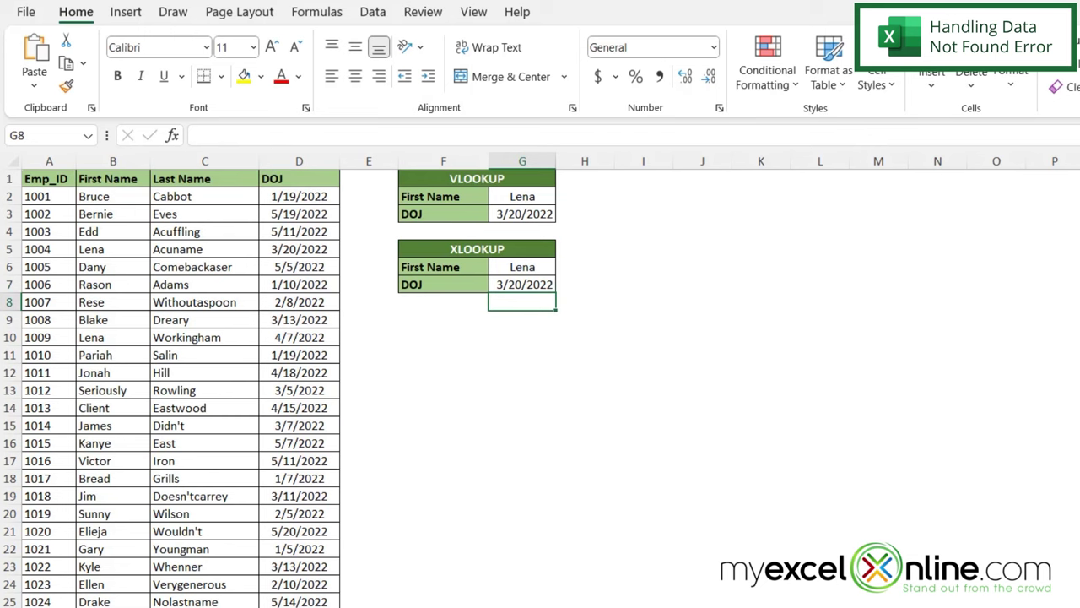
Step: Replace the first names in G2 and G6 with zzz, making both lookups return #N/A
left_click(513, 200)
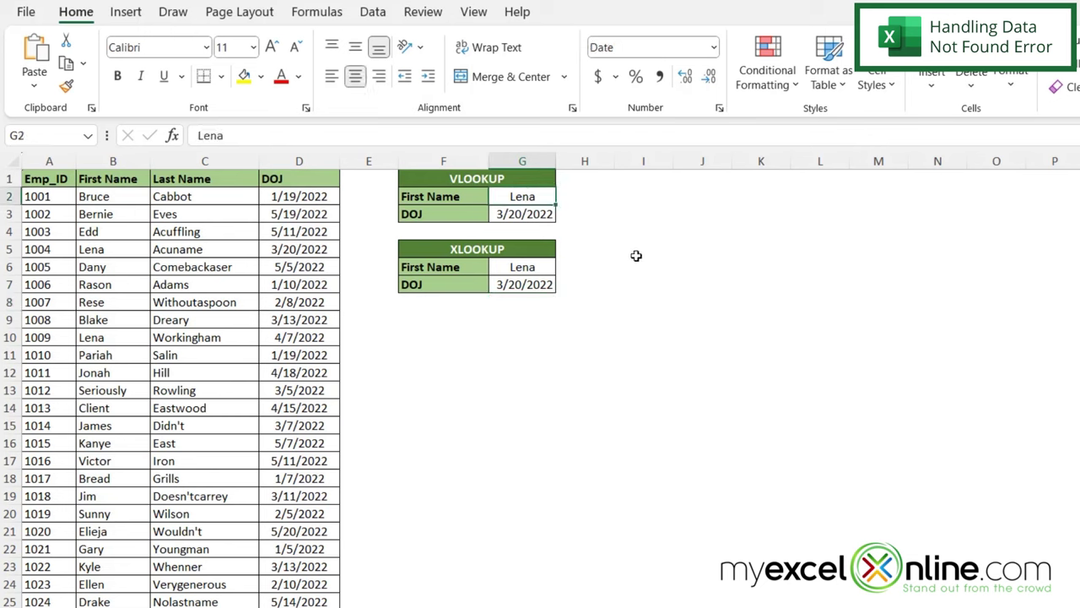
type("zzzz")
left_click(533, 267)
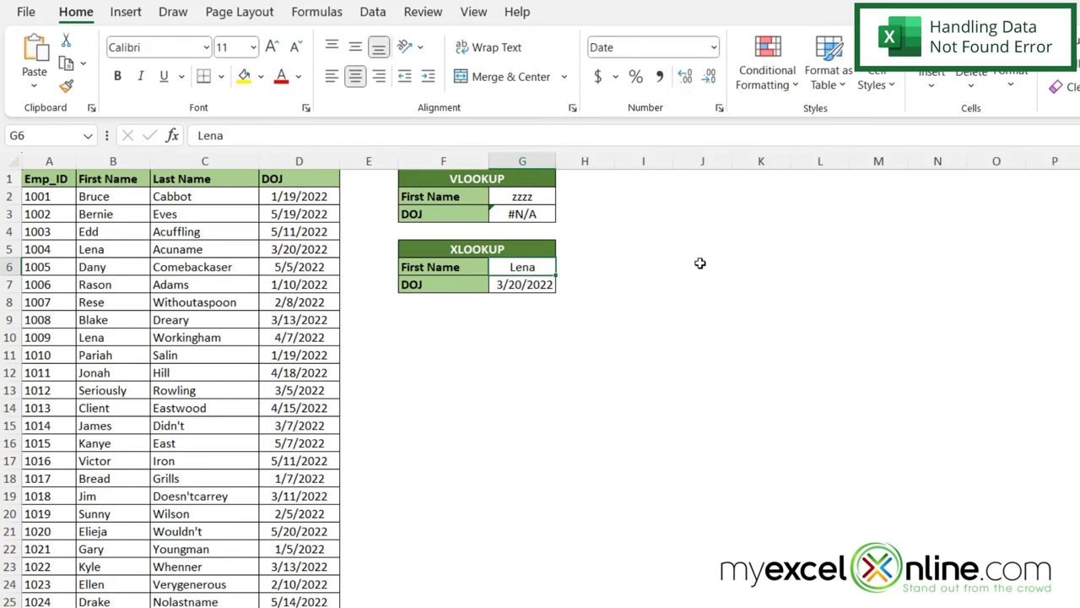
type("z")
type("zz")
key("Return")
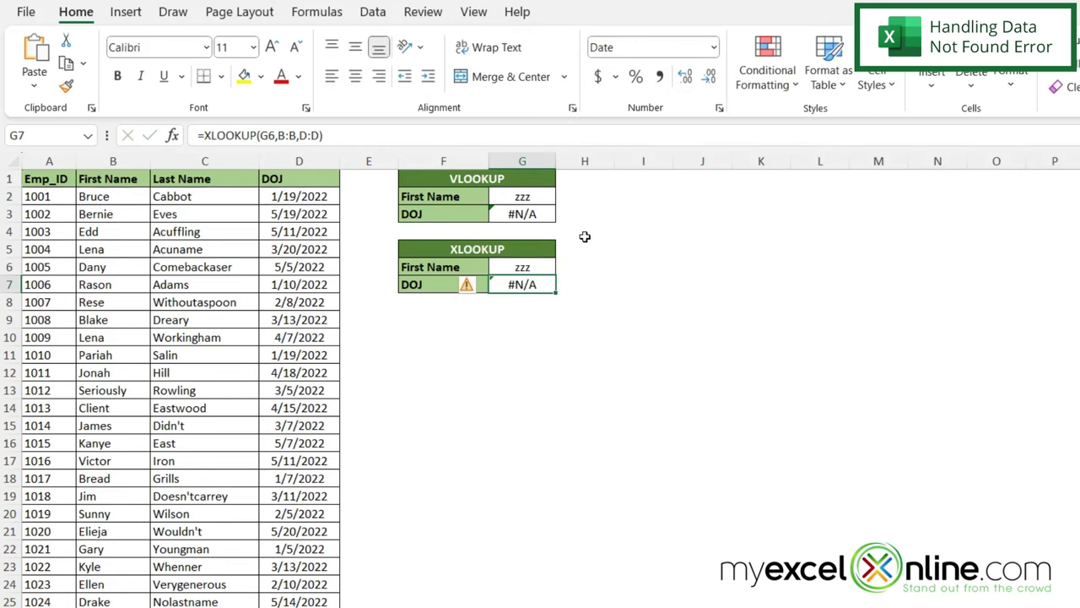
Step: Inspect the range_lookup argument of G3's VLOOKUP formula without changing it
left_click(526, 213)
key("F2")
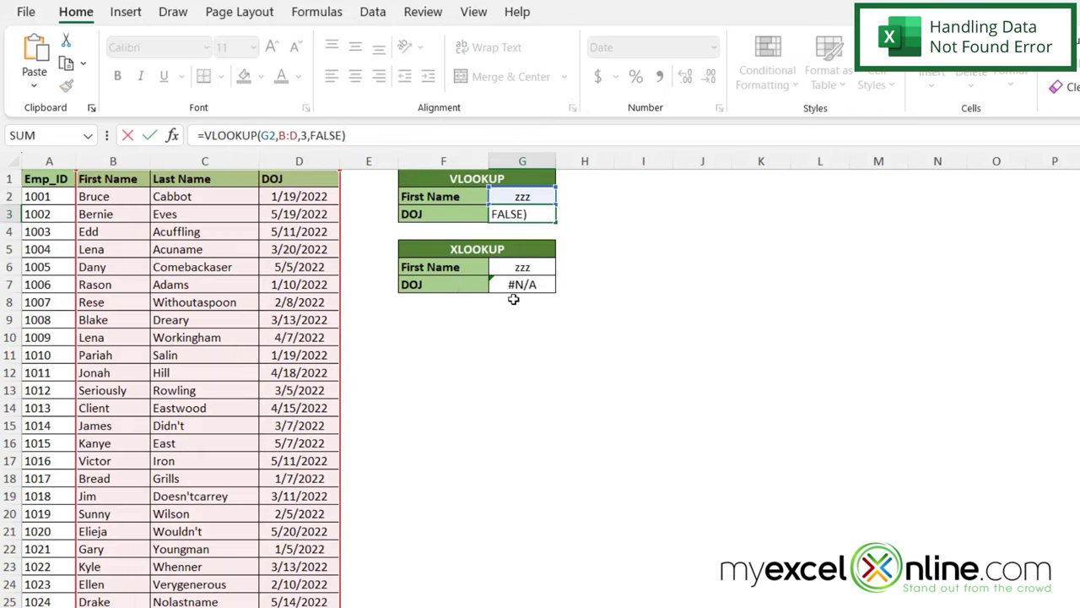
key("Left")
key("Right")
key("Left")
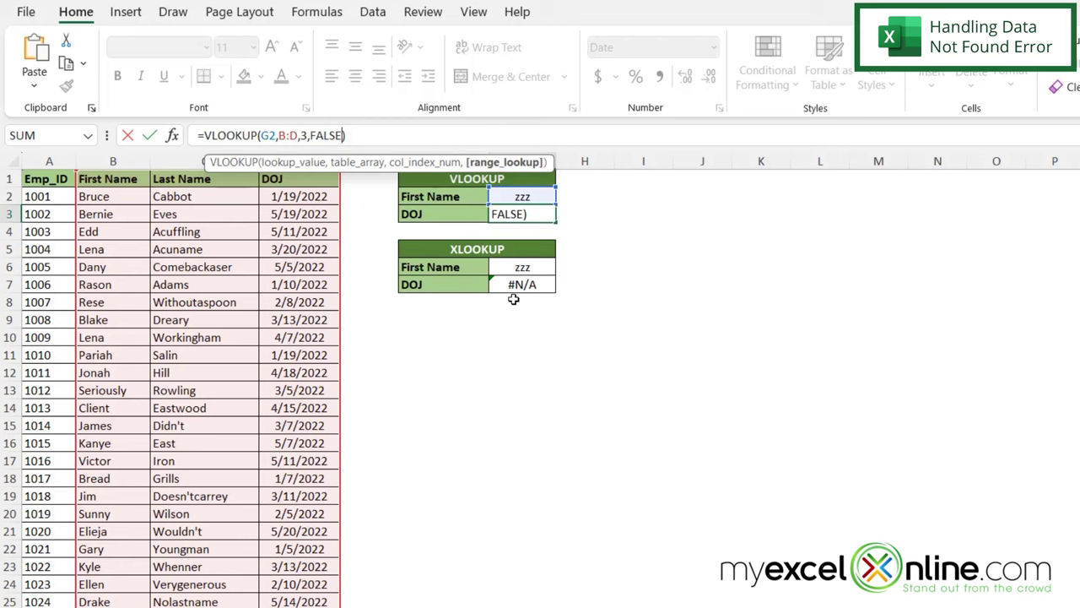
key("Return")
Step: Add "Not Found" as the XLOOKUP if_not_found argument in G7 so it displays Not Found
left_click(515, 284)
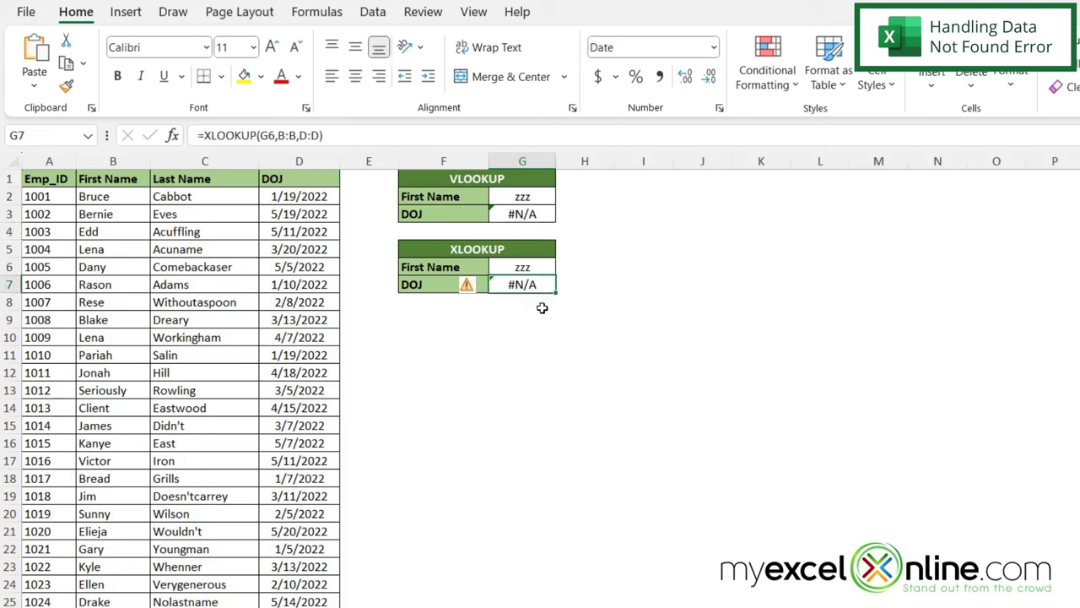
left_click(321, 135)
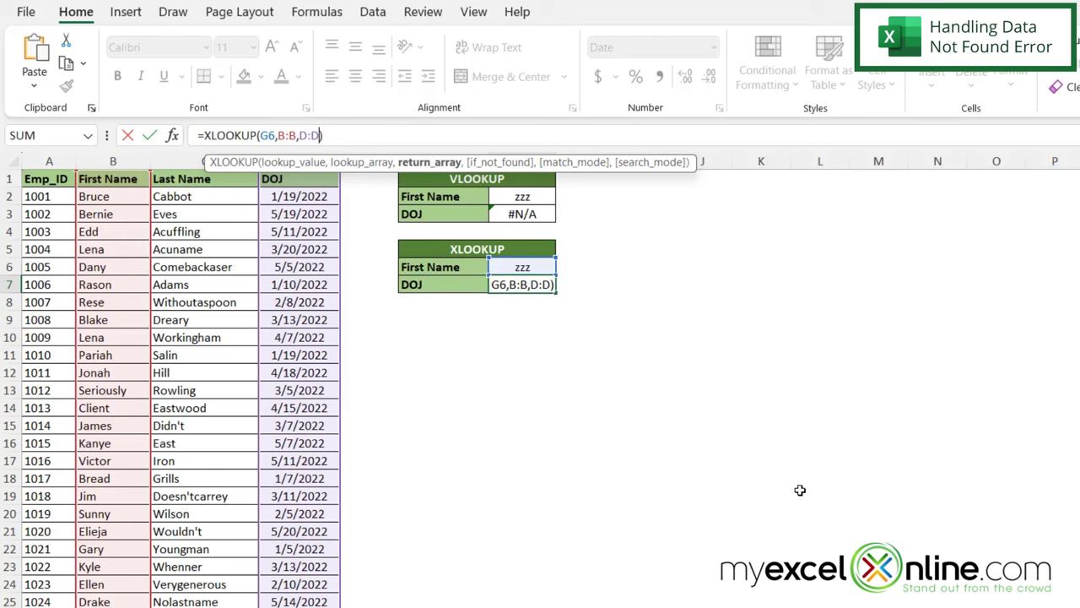
type(",")
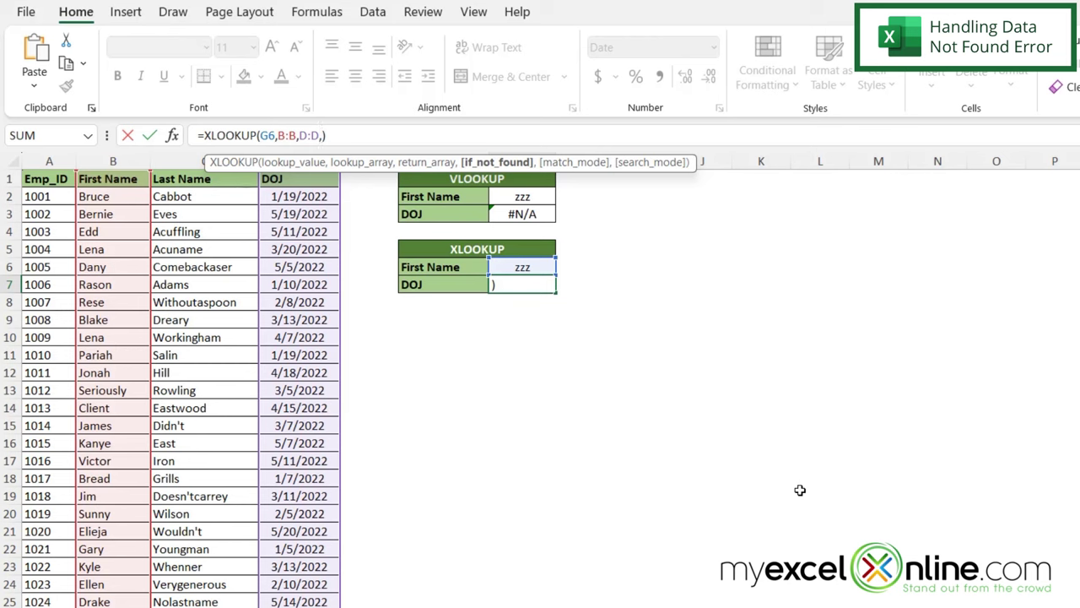
type("\"Not Fou")
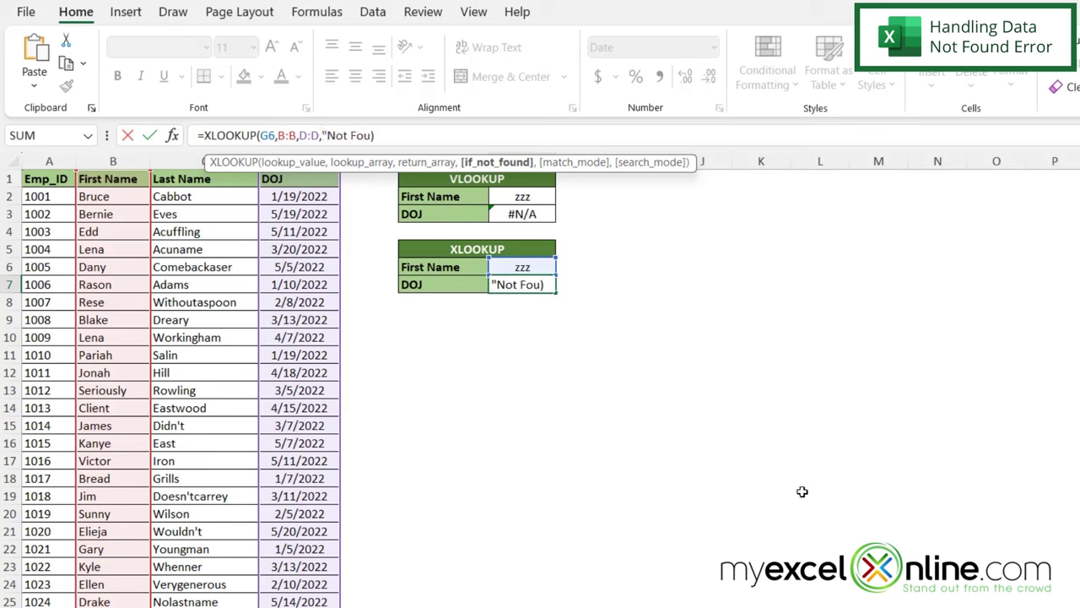
type("nd\"")
key("Return")
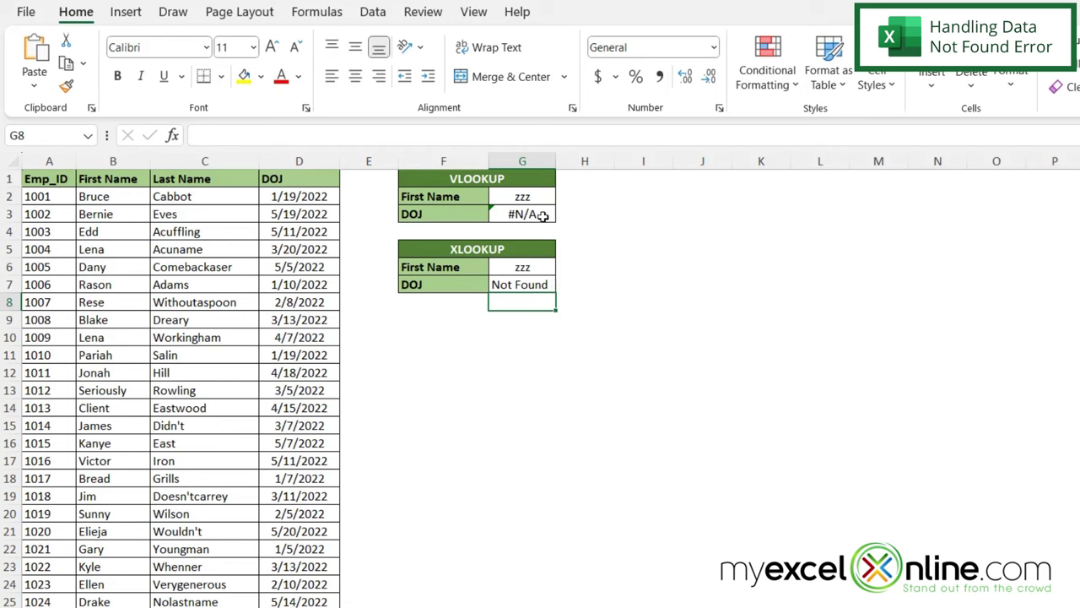
left_click(643, 179)
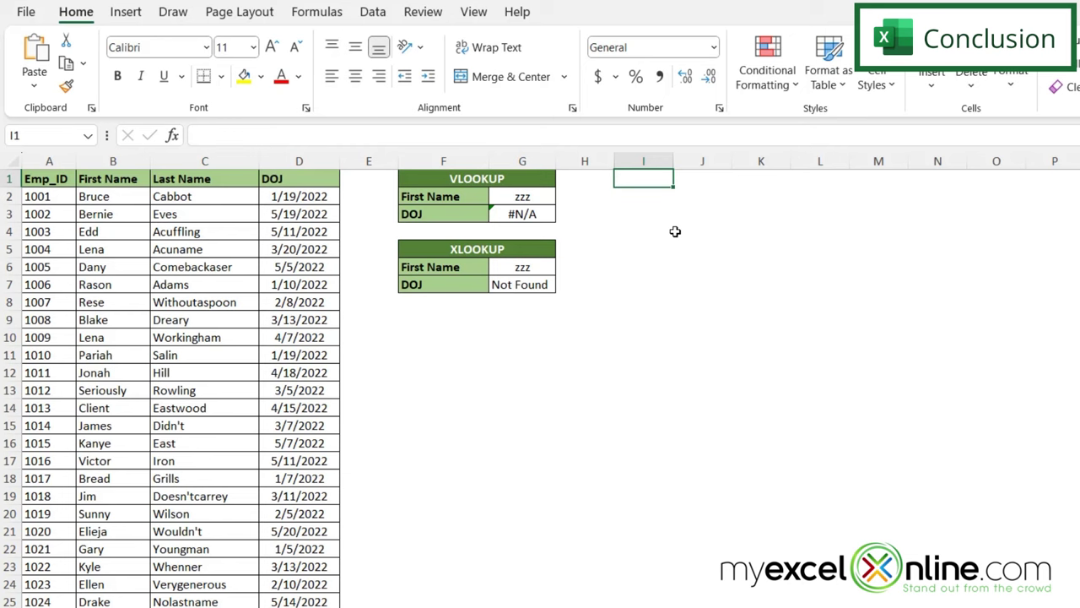